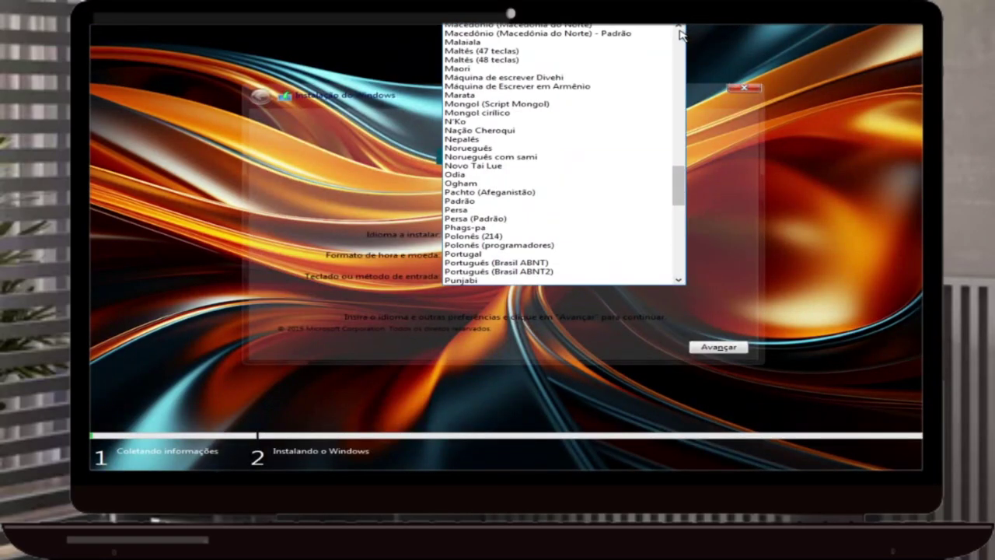
# Step: Pick the Windows 10 IoT Enterprise + DEF edition, accept the license, and install to unallocated space
pyautogui.click(715, 349)
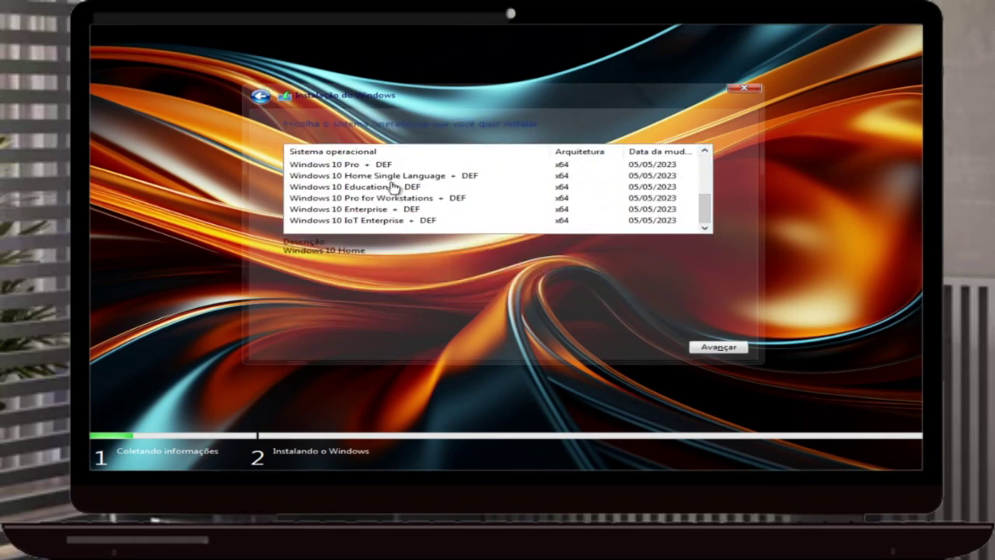
pyautogui.click(384, 215)
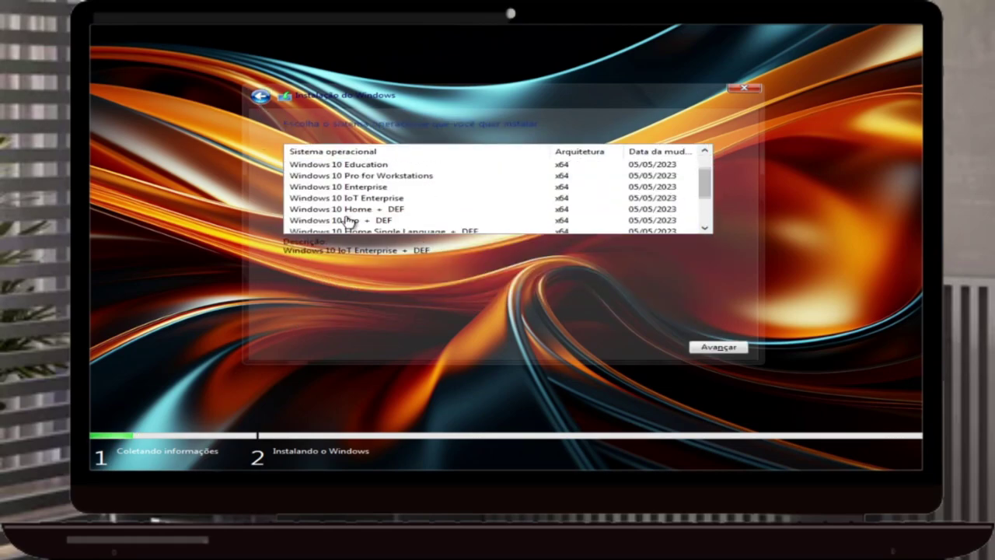
pyautogui.click(365, 195)
pyautogui.click(715, 347)
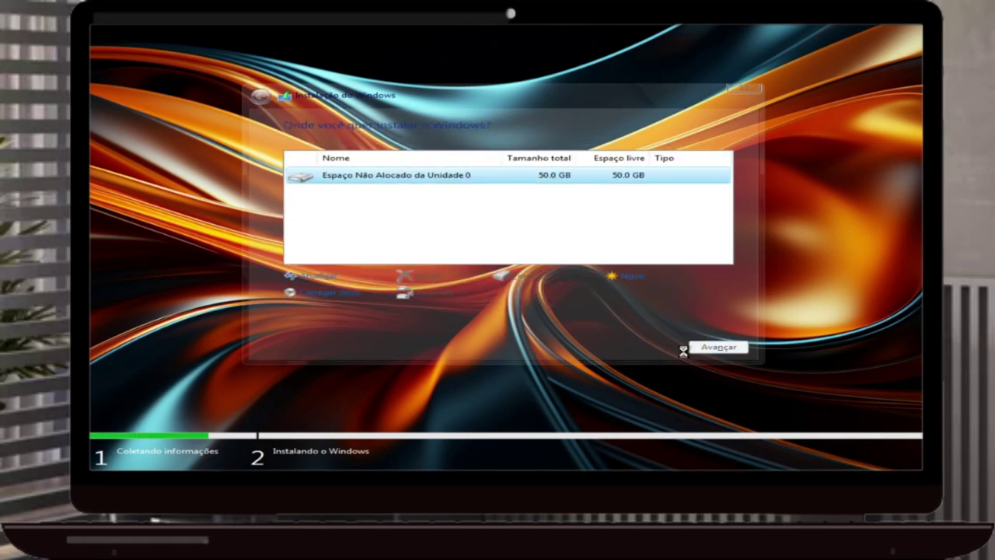
pyautogui.click(715, 346)
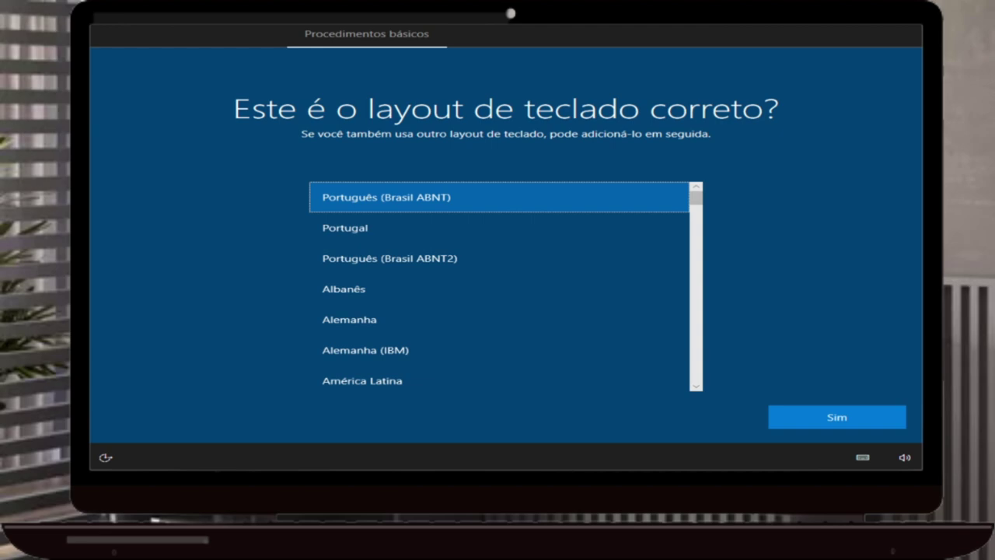
# Step: Keep the Português (Brasil ABNT) layout, skip a second layout, and enter a local user name
pyautogui.click(788, 416)
pyautogui.click(788, 416)
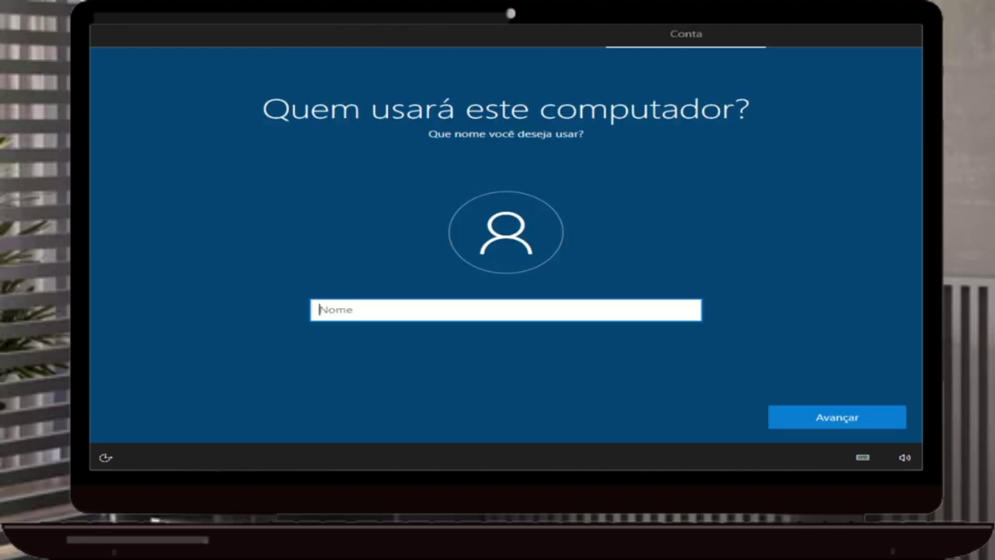
pyautogui.write('nl')
pyautogui.press('Return')
pyautogui.press('Return')
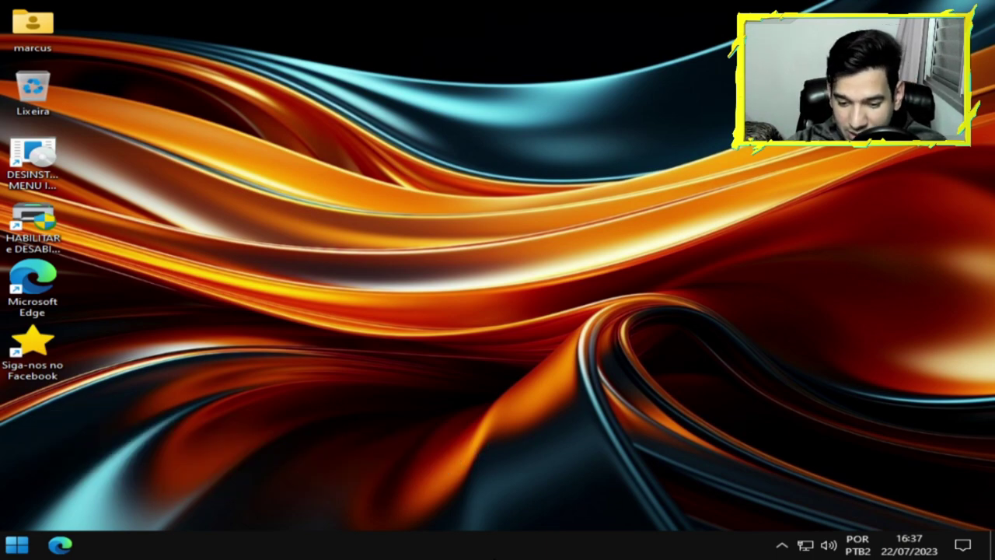
# Step: View Task Manager's Performance memory figures (0,5/2,0 GB in use), then open This PC
pyautogui.rightClick(338, 542)
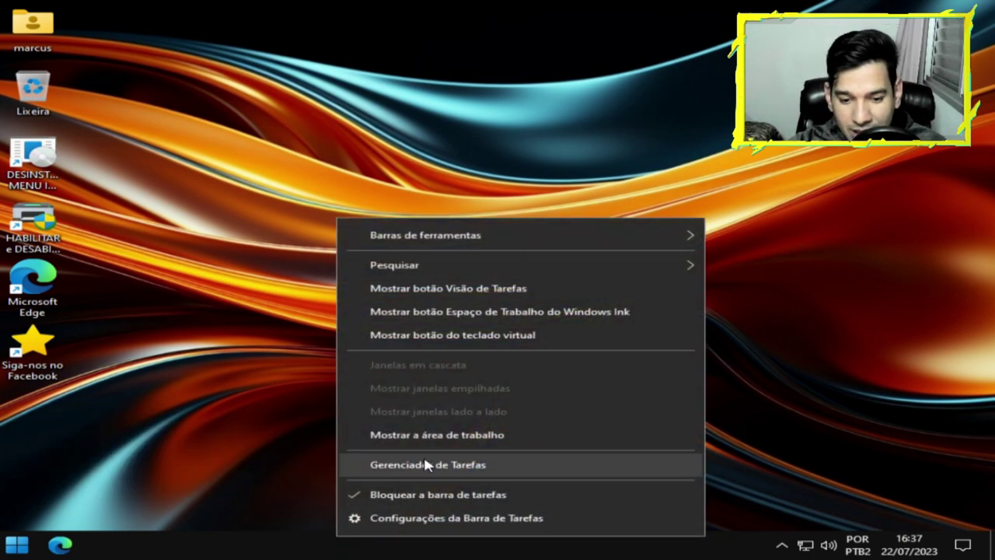
pyautogui.click(366, 462)
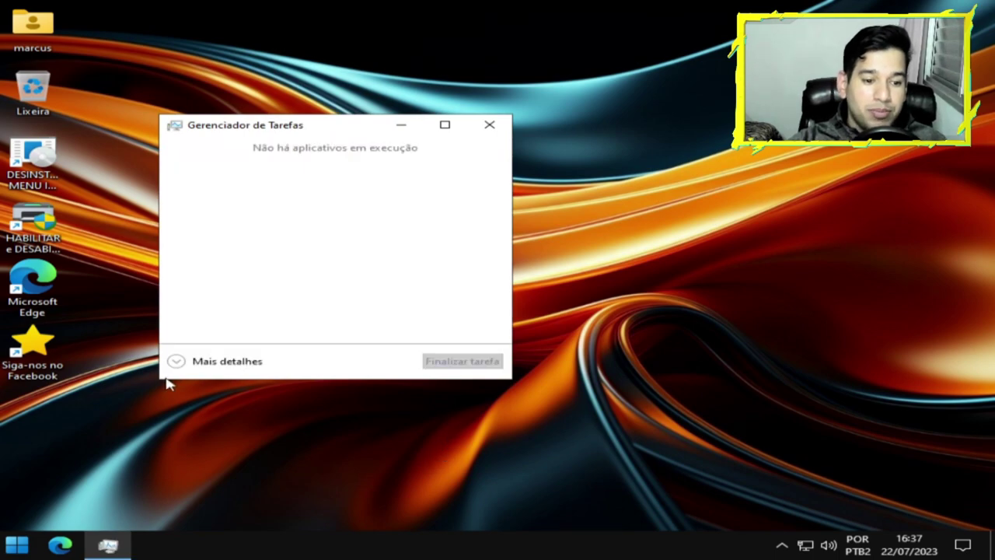
pyautogui.click(182, 362)
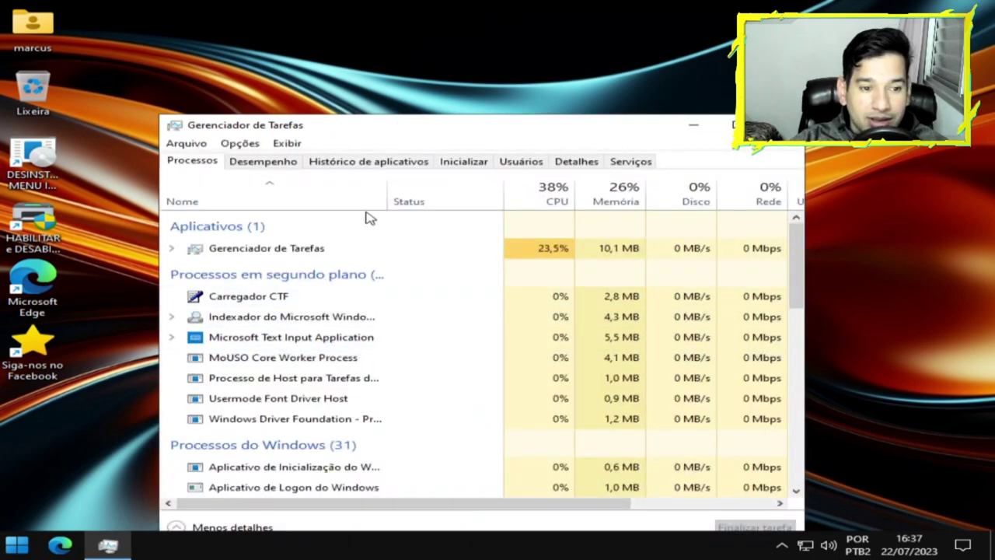
pyautogui.moveTo(404, 137); pyautogui.dragTo(433, 94)
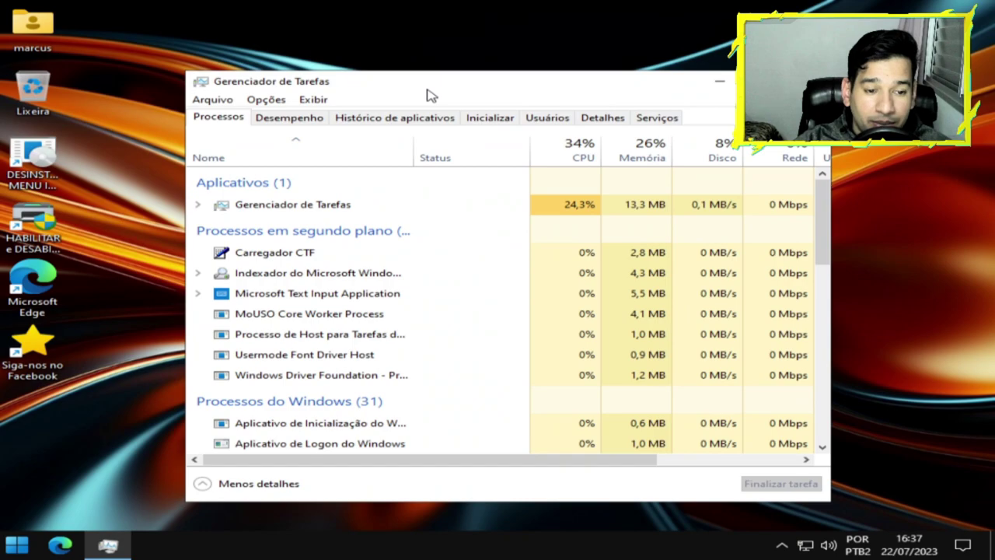
pyautogui.click(278, 124)
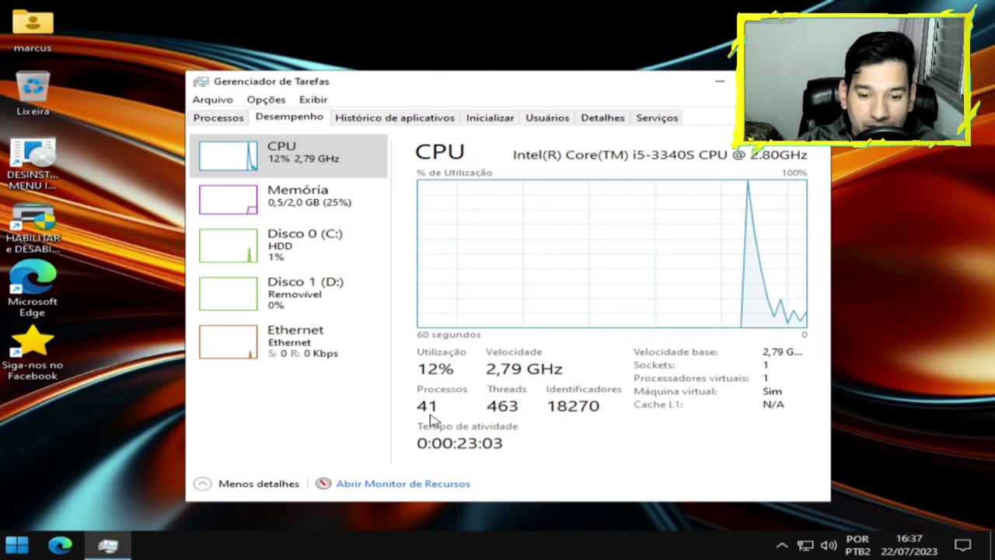
pyautogui.click(269, 209)
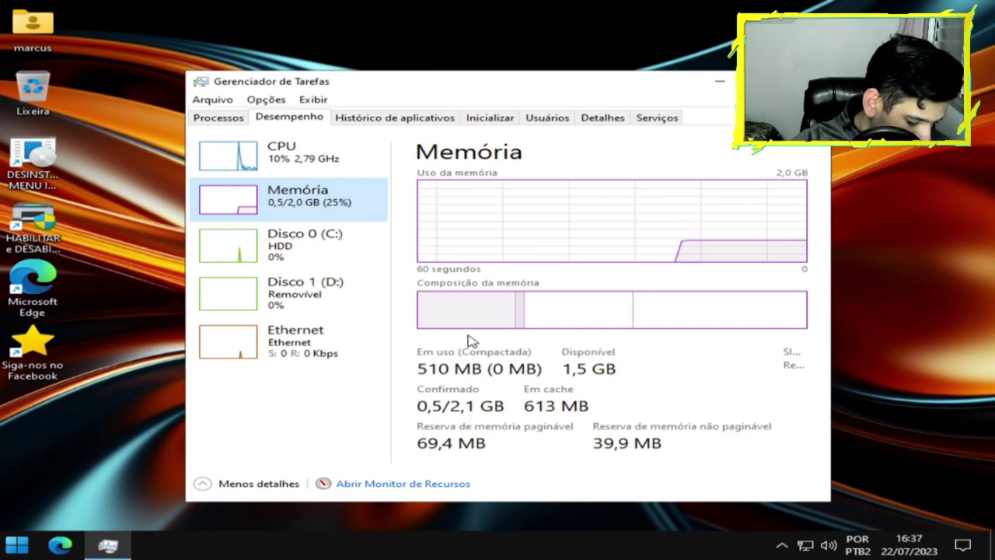
pyautogui.press('super+e')
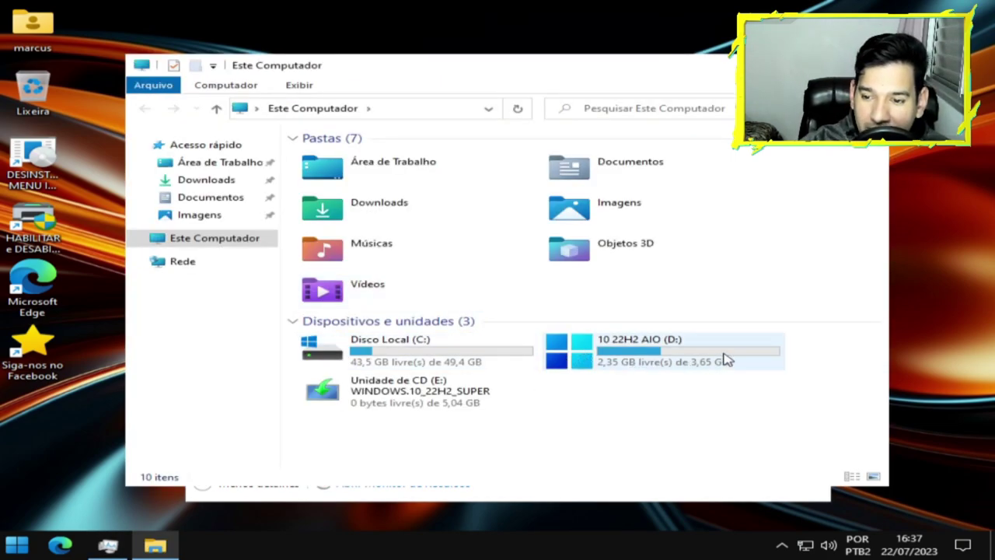
# Step: Eject the 10 22H2 AIO (D:) drive and check the Disco Local (C:) properties
pyautogui.rightClick(651, 359)
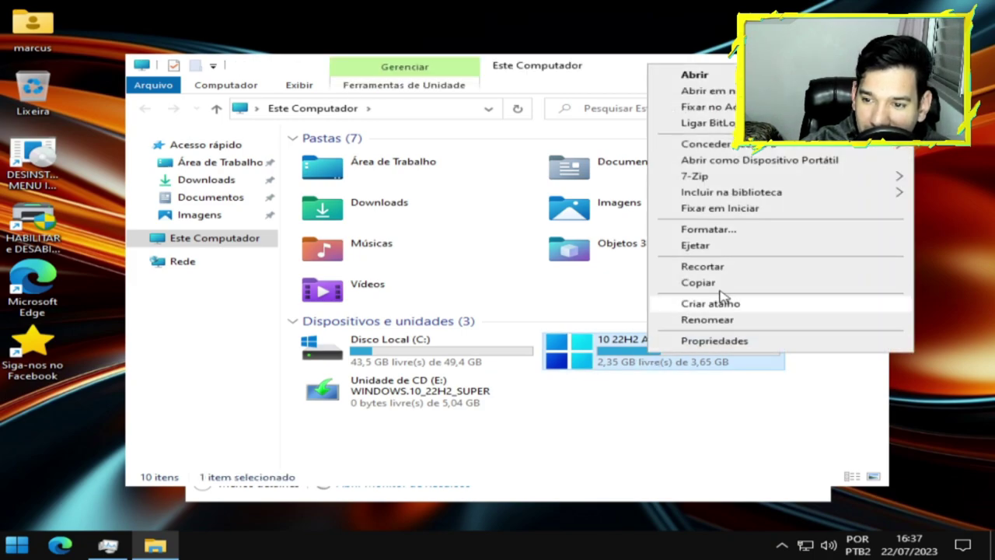
pyautogui.click(734, 246)
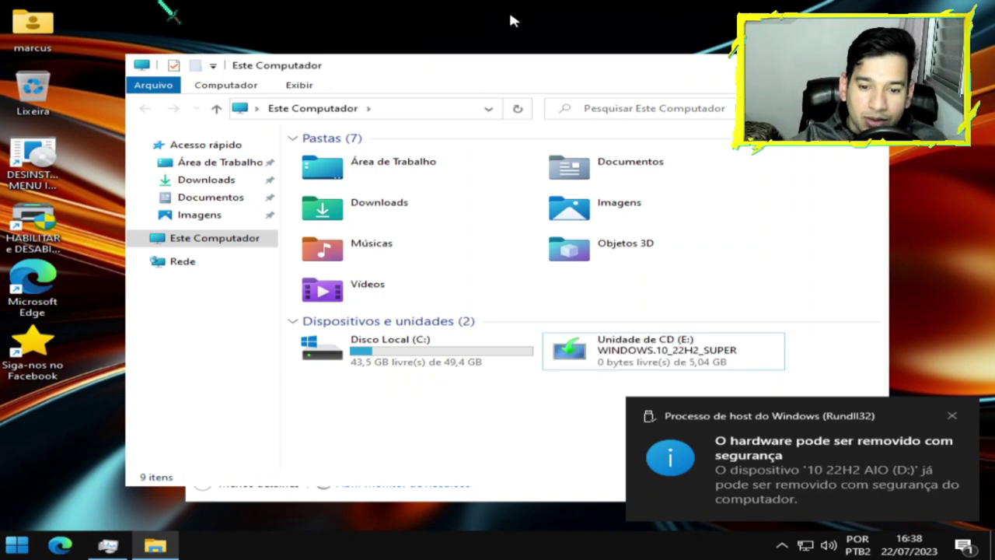
pyautogui.click(415, 366)
pyautogui.rightClick(415, 366)
pyautogui.click(469, 357)
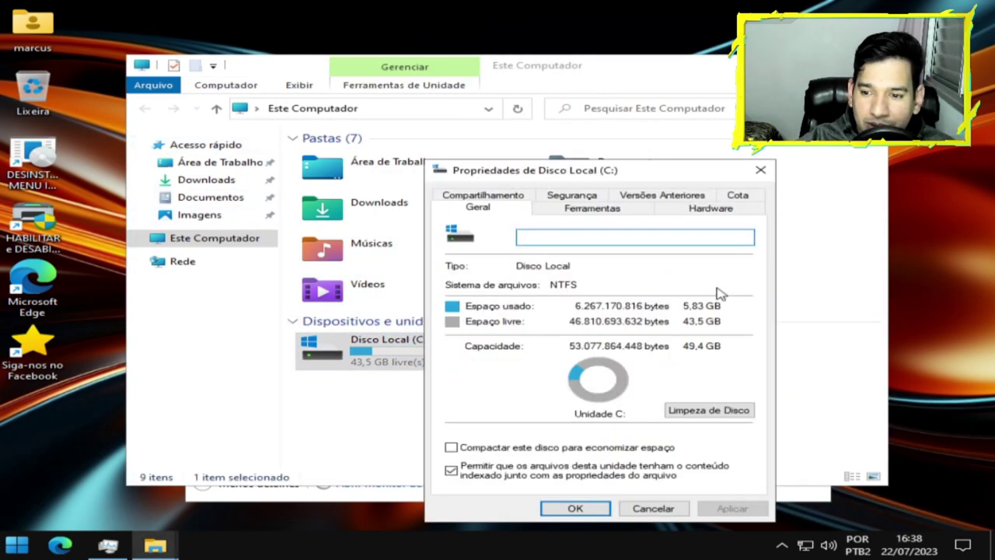
pyautogui.click(759, 170)
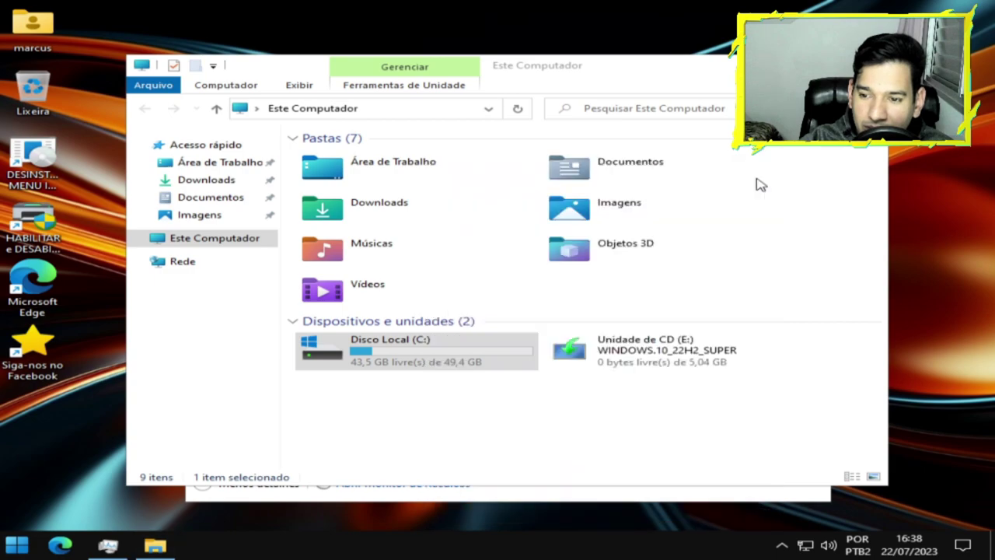
# Step: Review the CD drive (E:) properties showing 5,04 GB used, then close them
pyautogui.rightClick(638, 378)
pyautogui.click(651, 342)
pyautogui.rightClick(651, 342)
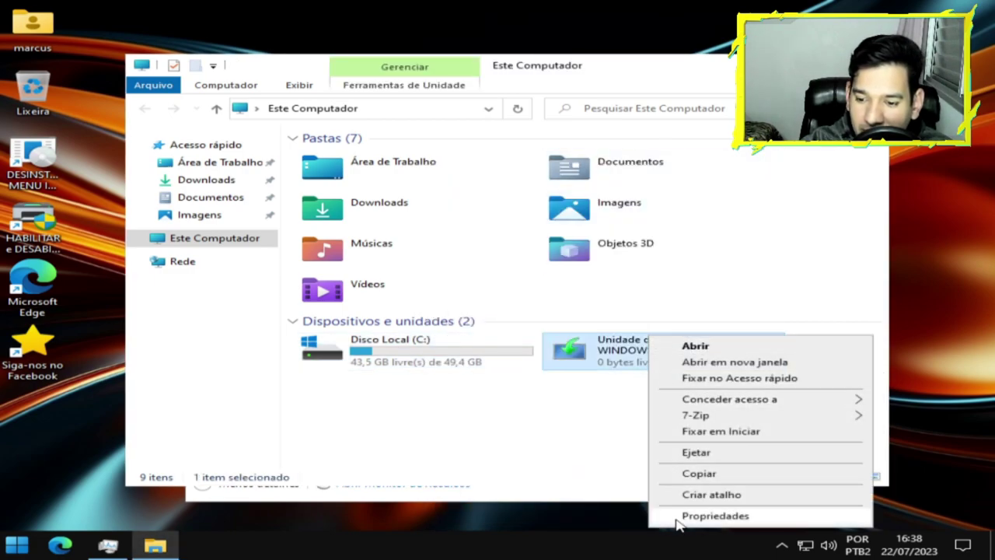
pyautogui.click(704, 515)
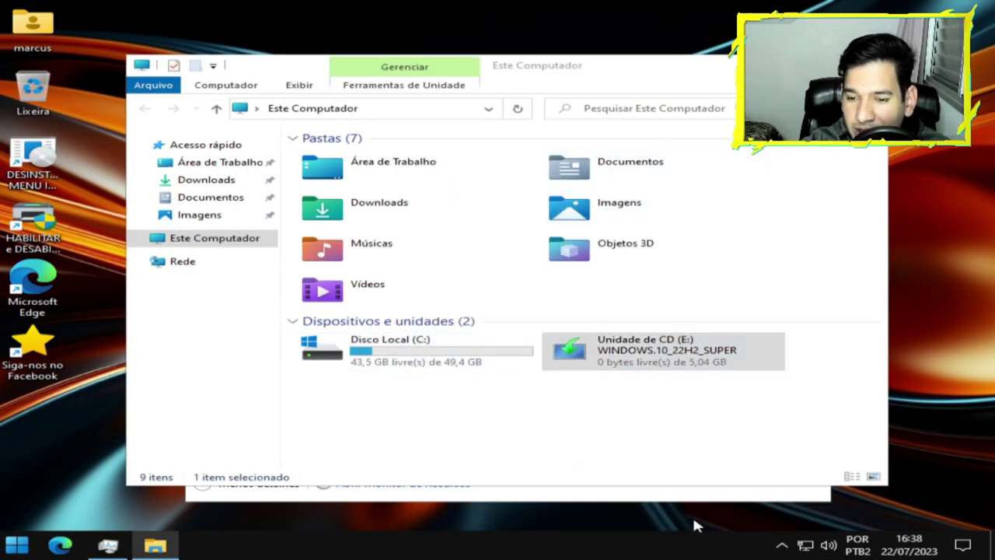
pyautogui.moveTo(722, 186); pyautogui.dragTo(205, 152)
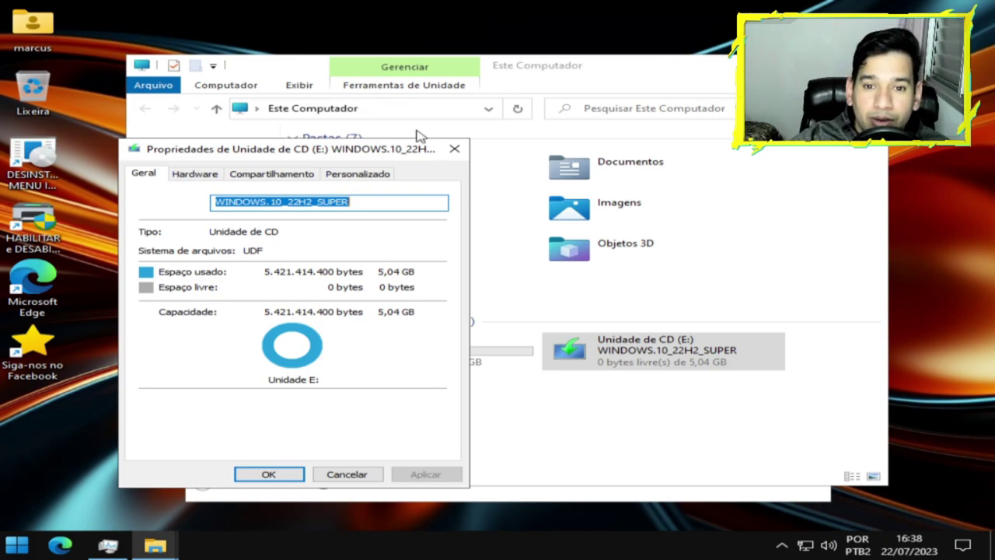
pyautogui.click(454, 149)
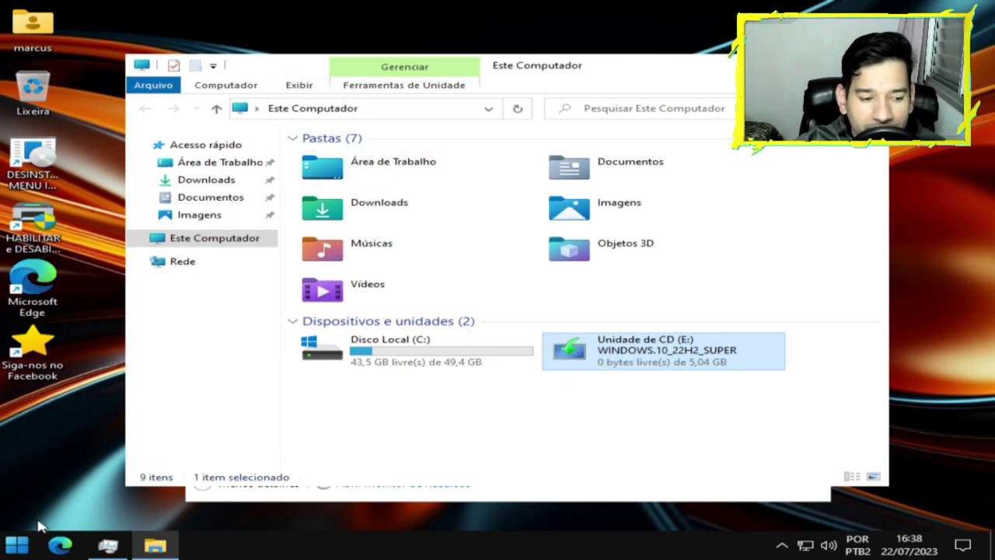
# Step: Open Settings from Start and go to Jogos › Xbox Game Bar, which shows Desativado
pyautogui.click(17, 545)
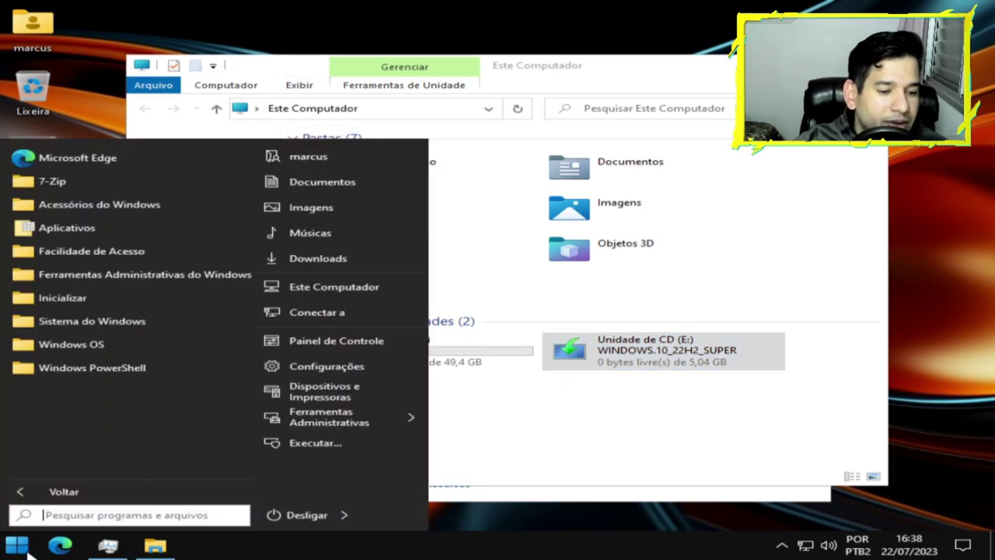
pyautogui.click(327, 370)
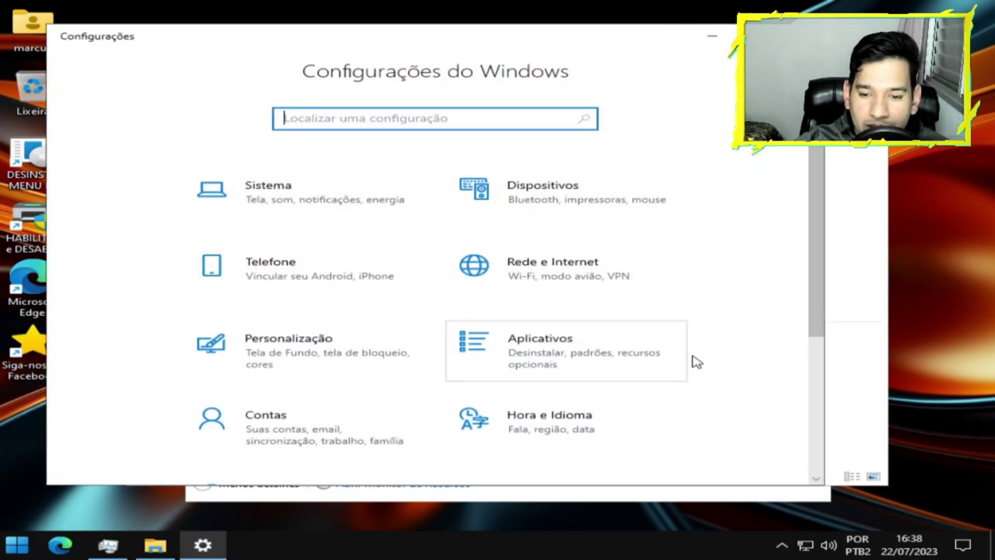
pyautogui.moveTo(815, 318); pyautogui.dragTo(813, 452)
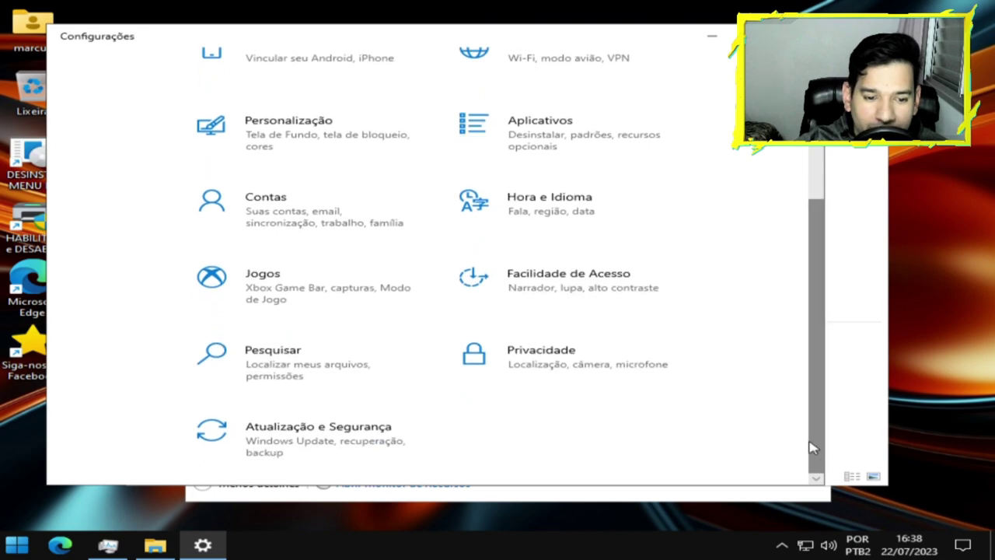
pyautogui.click(302, 290)
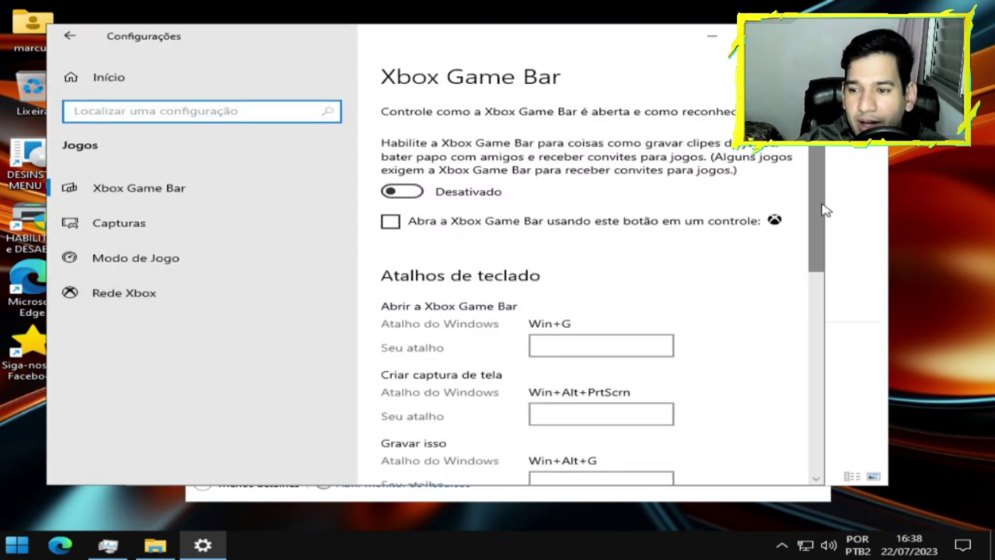
pyautogui.scroll(-4, 806, 390)
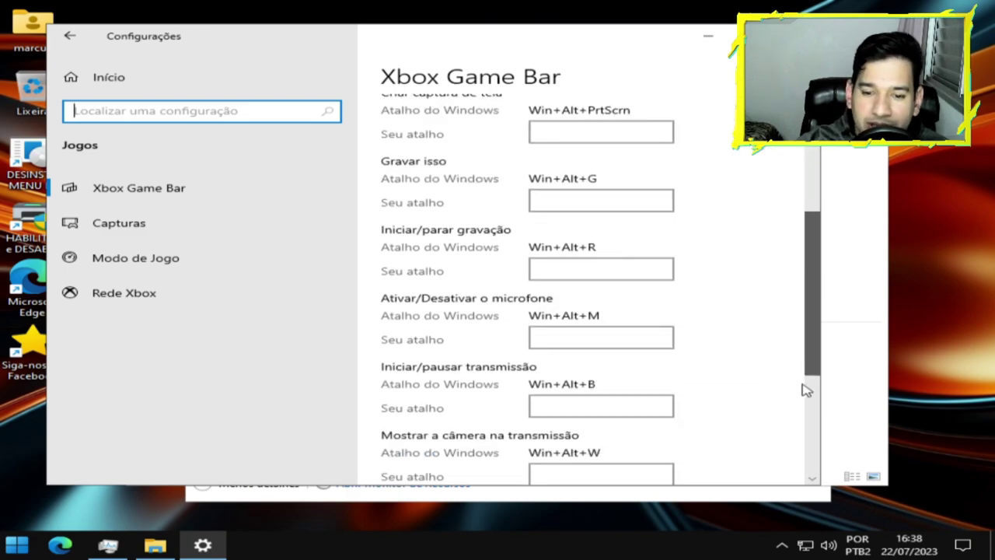
pyautogui.scroll(-4, 806, 390)
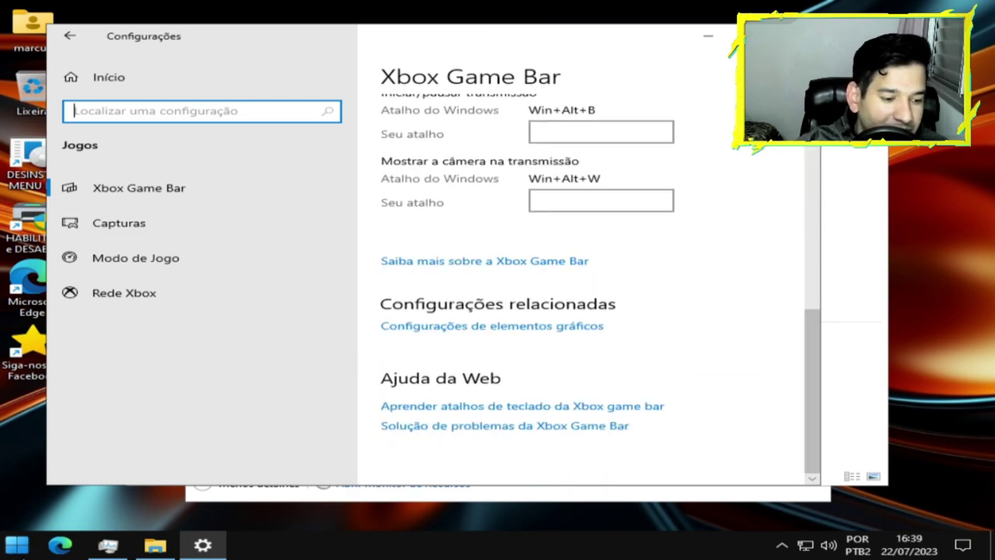
pyautogui.click(17, 550)
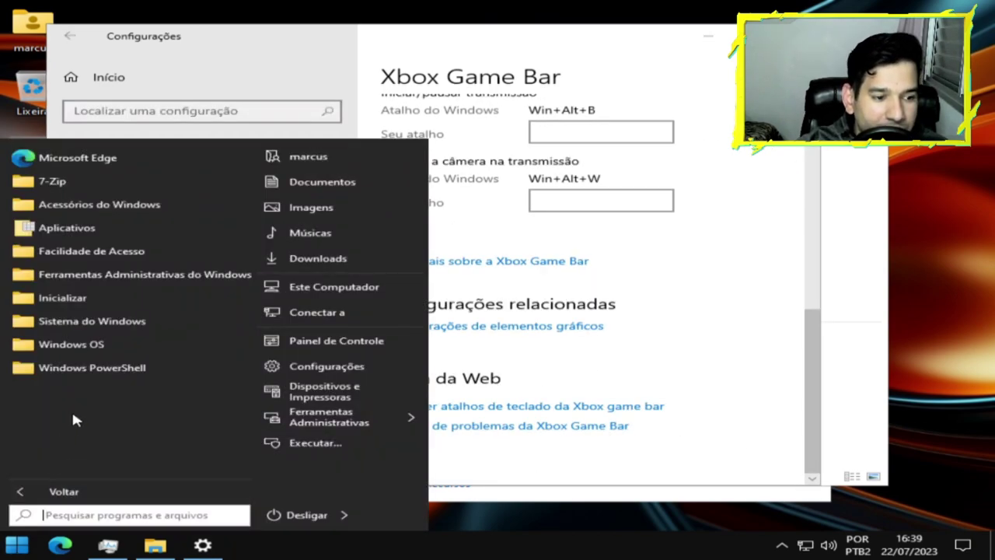
pyautogui.click(85, 346)
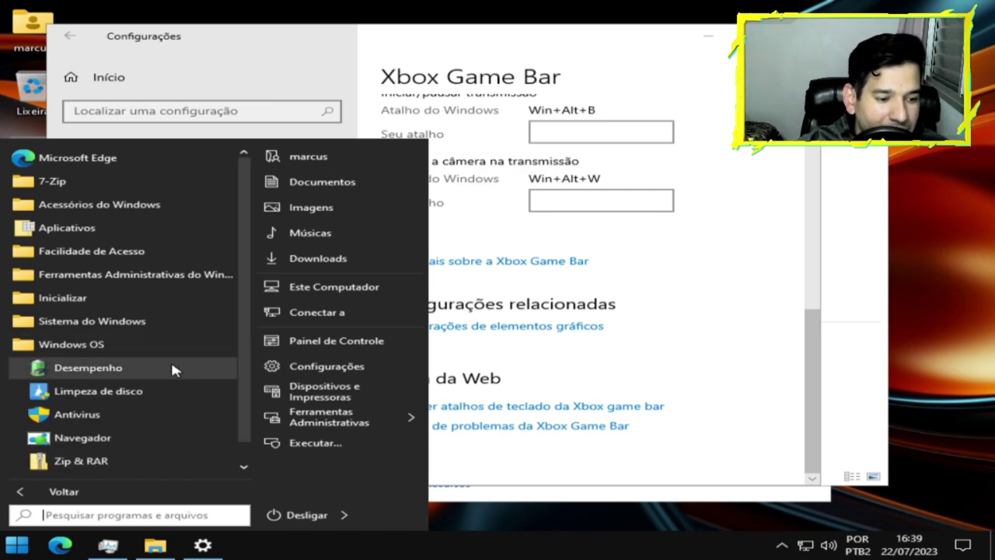
pyautogui.scroll(-1, 241, 420)
pyautogui.scroll(1, 233, 391)
pyautogui.click(83, 342)
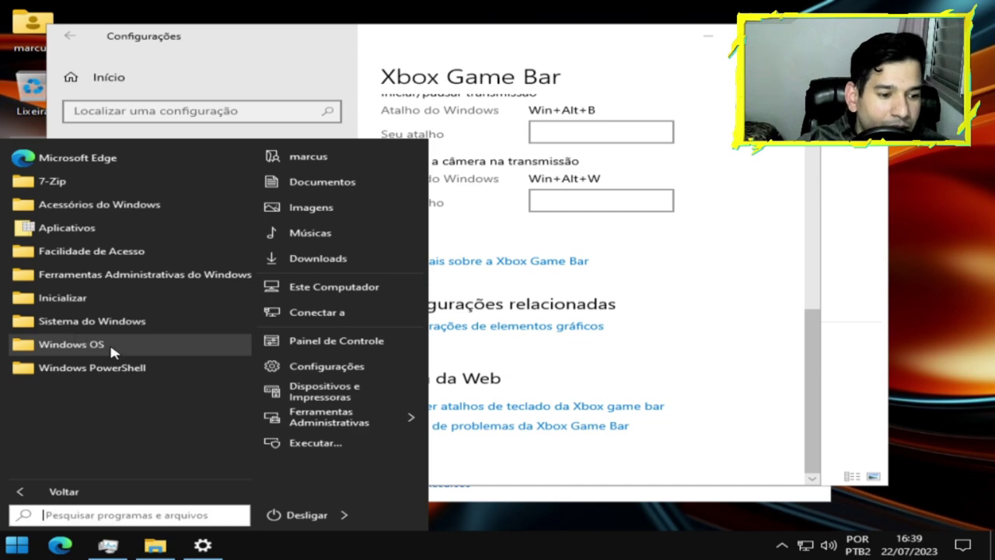
pyautogui.click(109, 342)
pyautogui.click(92, 368)
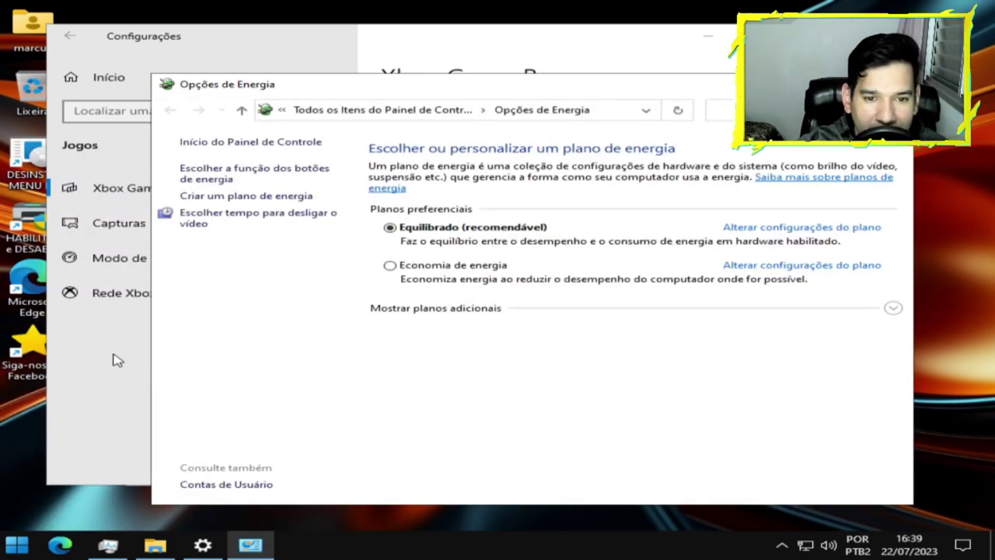
pyautogui.click(495, 315)
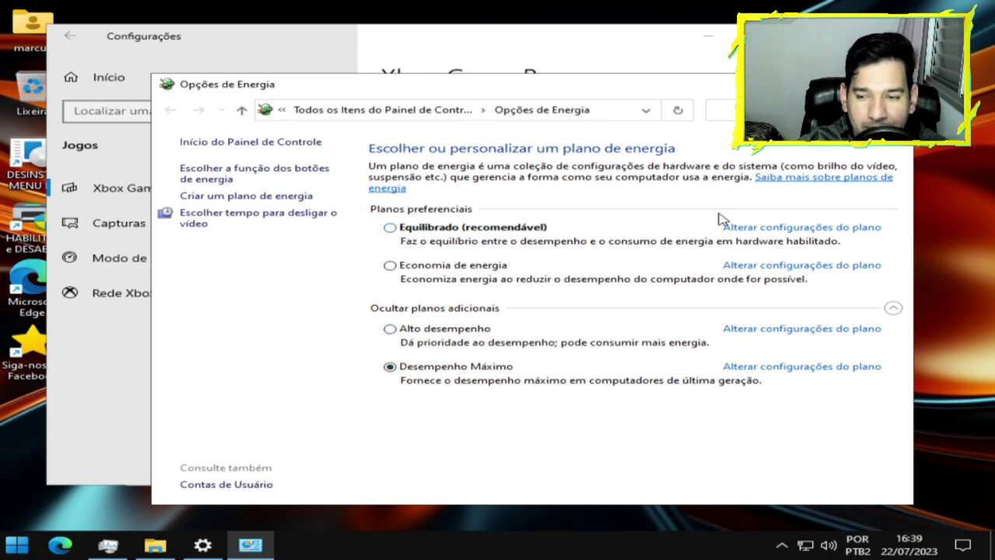
pyautogui.hotkey('alt', 'F4')
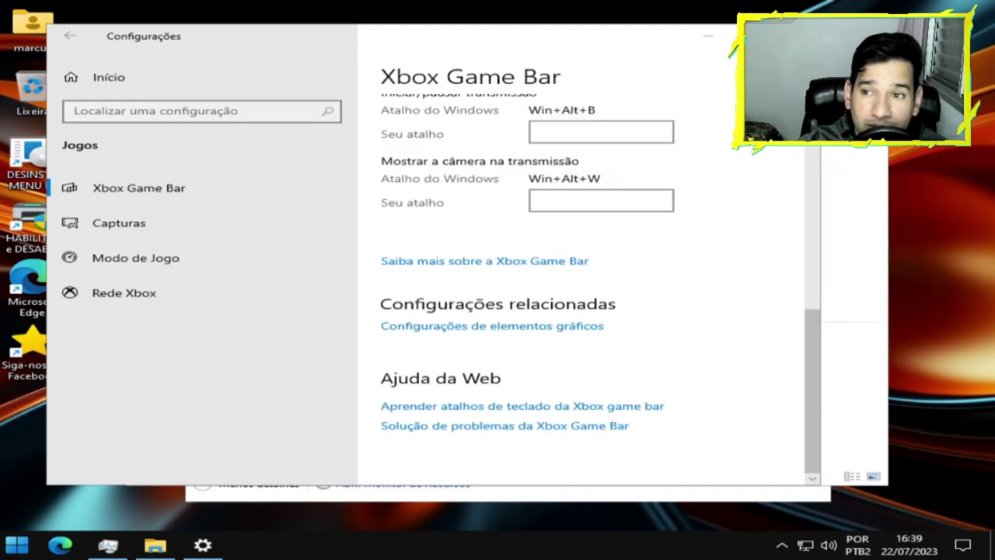
# Step: Close Settings, check C: usage (5,83 GB of 49,4 GB), then close Explorer and Task Manager
pyautogui.hotkey('alt', 'F4')
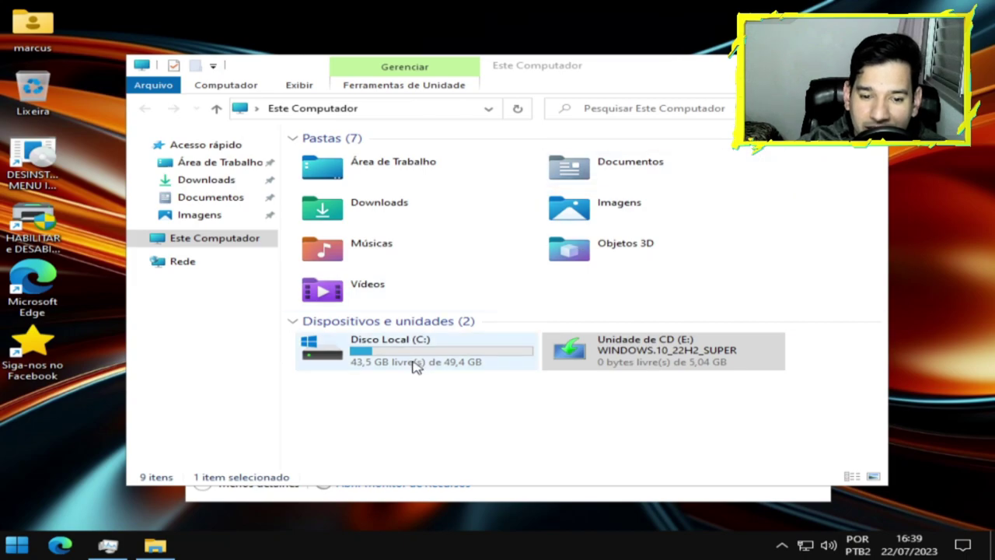
pyautogui.rightClick(413, 362)
pyautogui.click(481, 349)
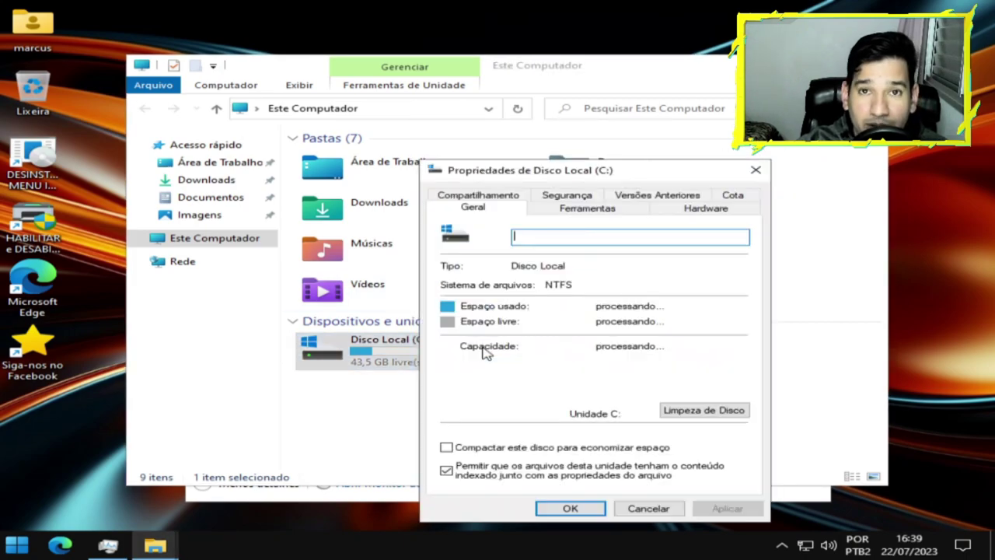
pyautogui.moveTo(568, 175); pyautogui.dragTo(413, 17)
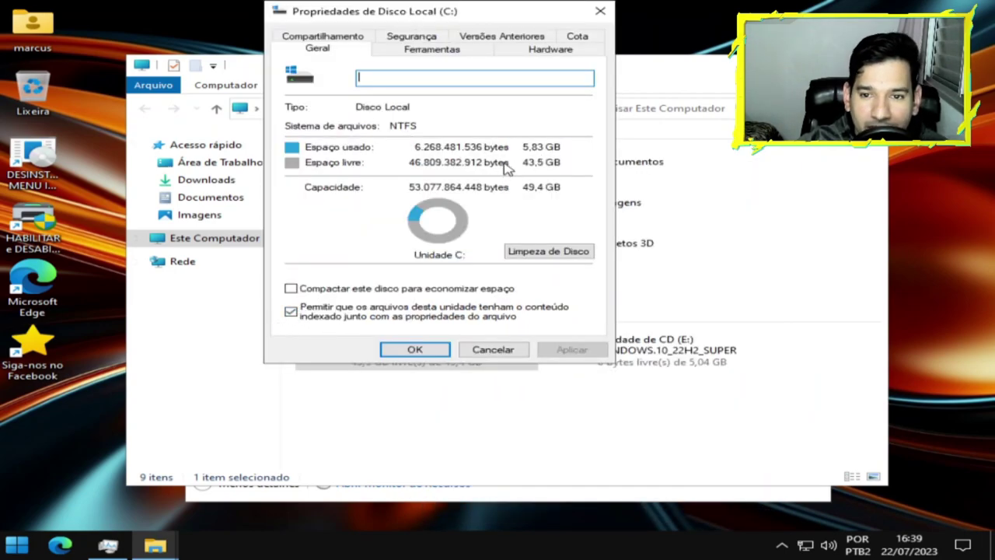
pyautogui.click(600, 16)
pyautogui.hotkey('alt', 'F4')
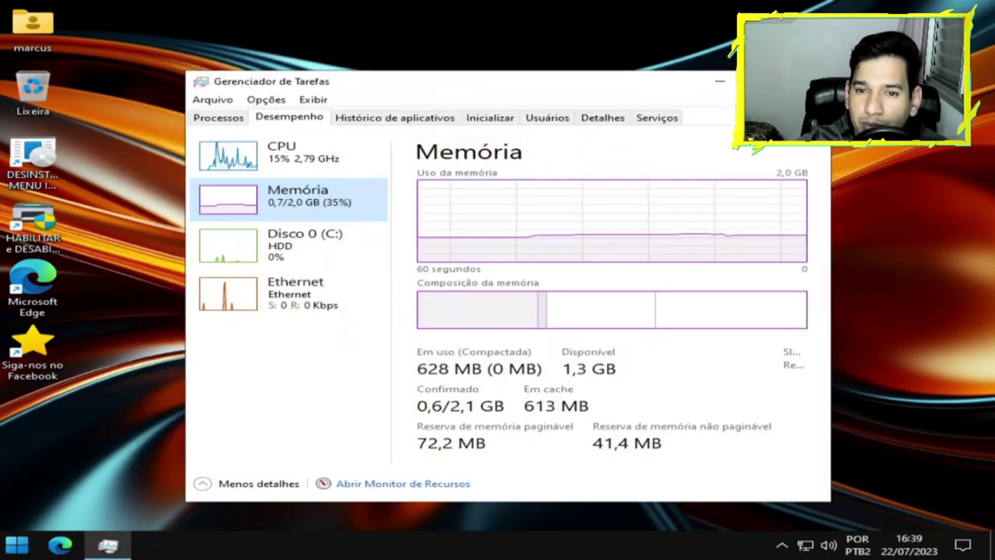
pyautogui.hotkey('alt', 'F4')
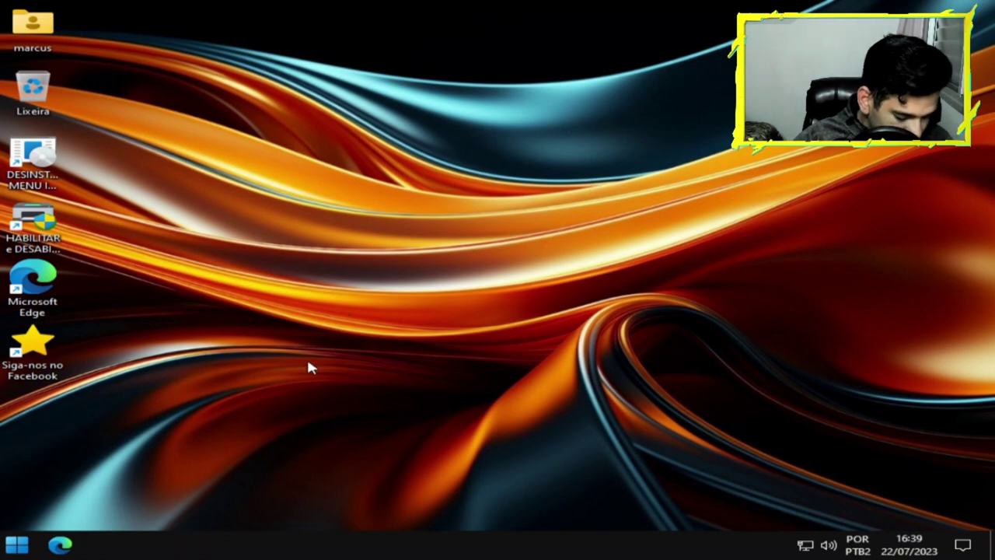
# Step: Run winver from the Run box to show version 22H2, build 19045.3269
pyautogui.press('super+r')
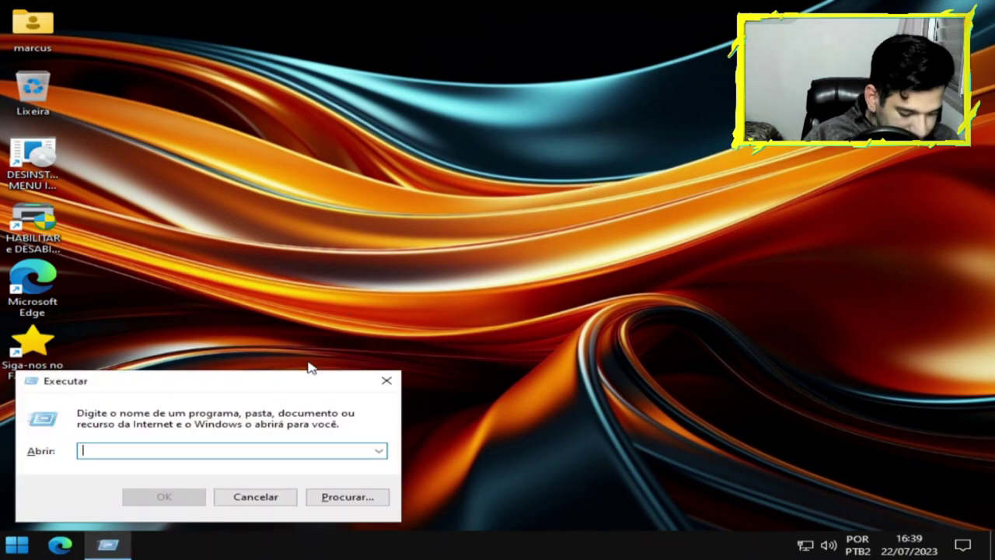
pyautogui.write('w')
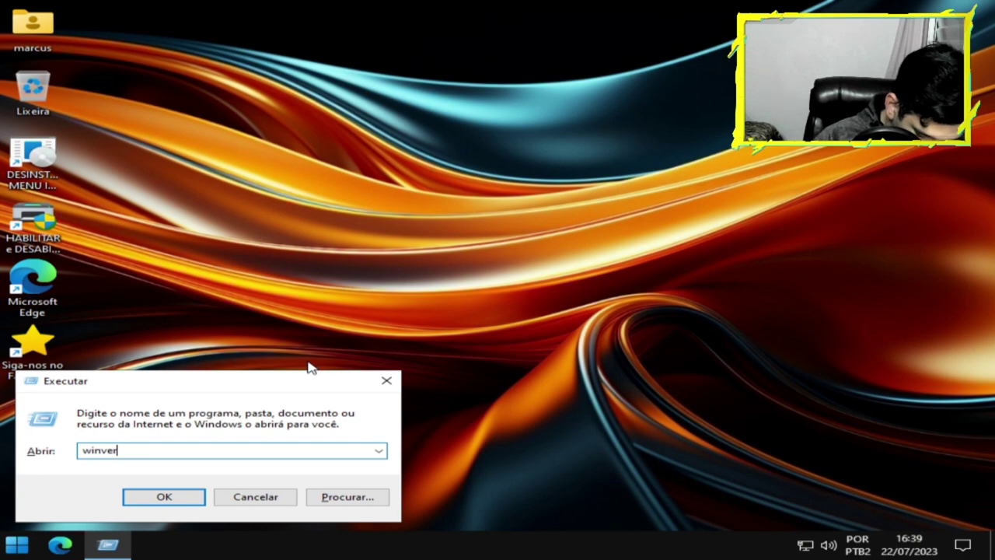
pyautogui.write('inver')
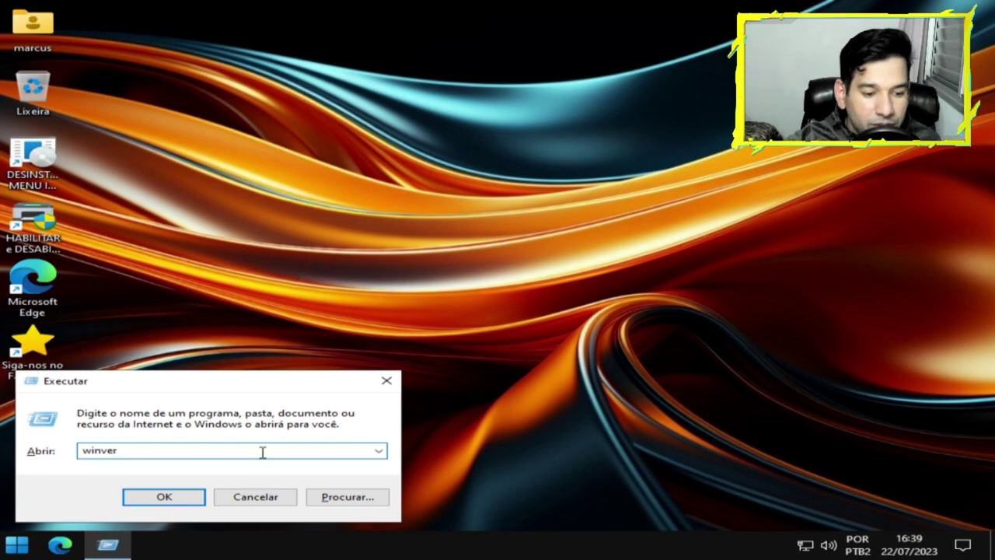
pyautogui.click(194, 501)
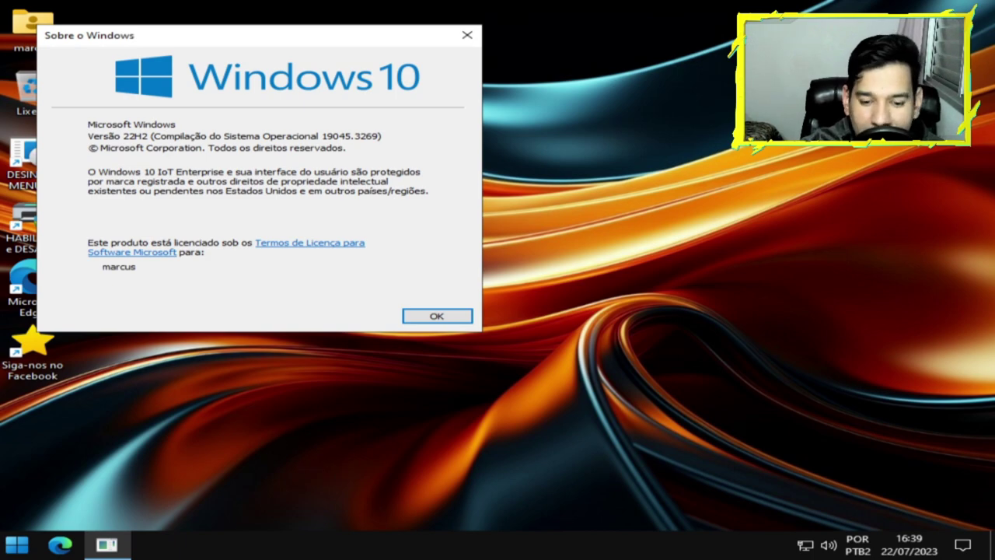
# Step: Launch Microsoft Store from Start's Aplicativos group, bringing up its update-ready prompt
pyautogui.click(17, 544)
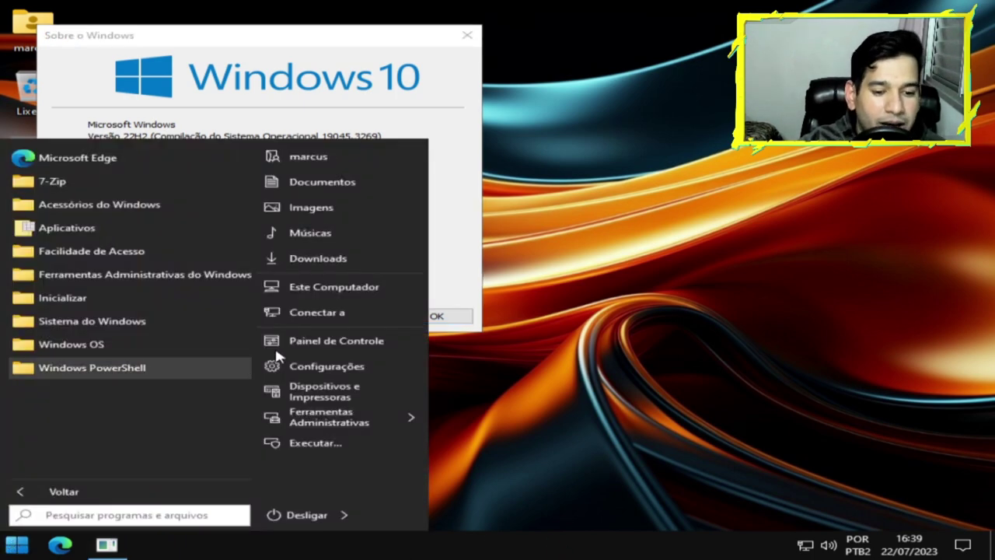
pyautogui.click(104, 224)
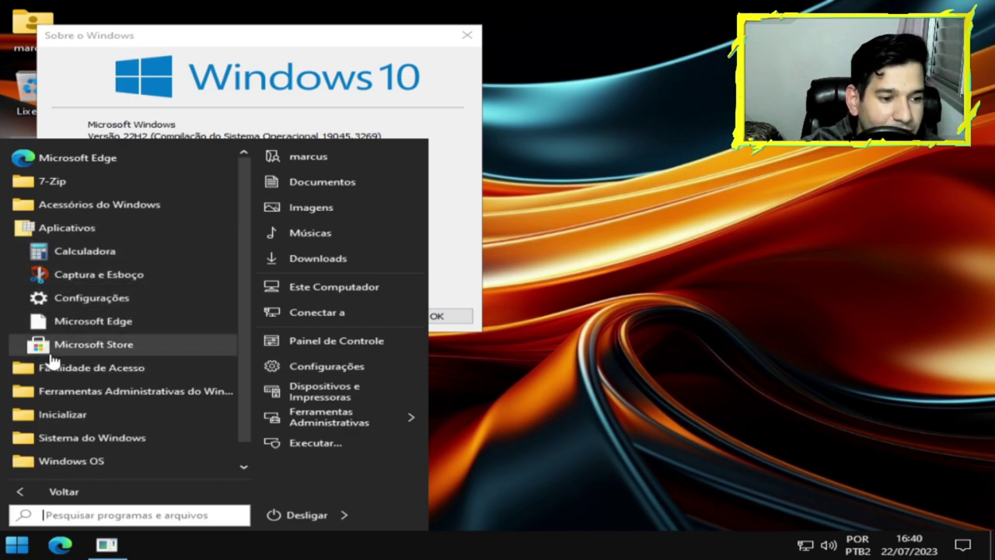
pyautogui.click(104, 346)
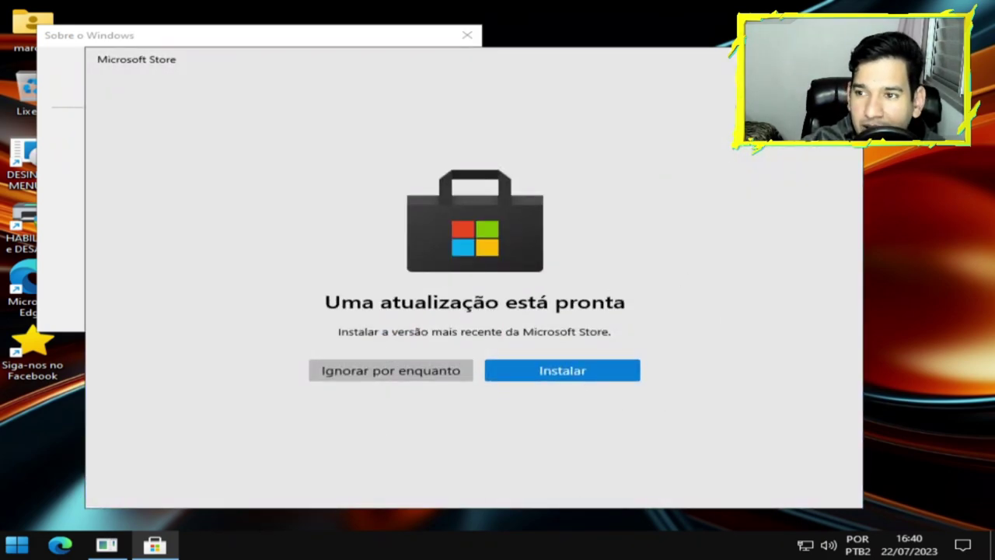
# Step: Close Microsoft Store and About Windows, then open the Personalização Temas page
pyautogui.hotkey('alt', 'F4')
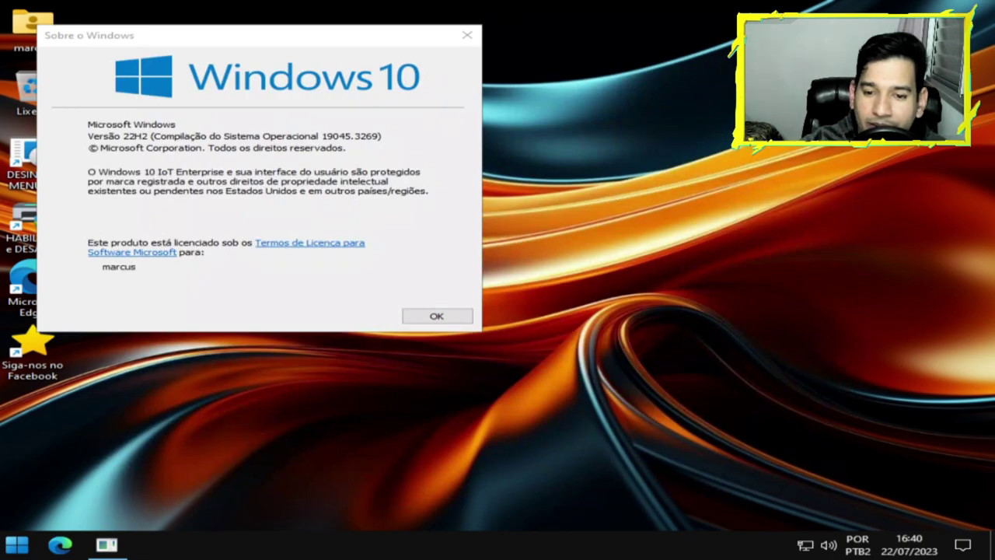
pyautogui.click(467, 35)
pyautogui.rightClick(485, 109)
pyautogui.moveTo(536, 210)
pyautogui.click(558, 249)
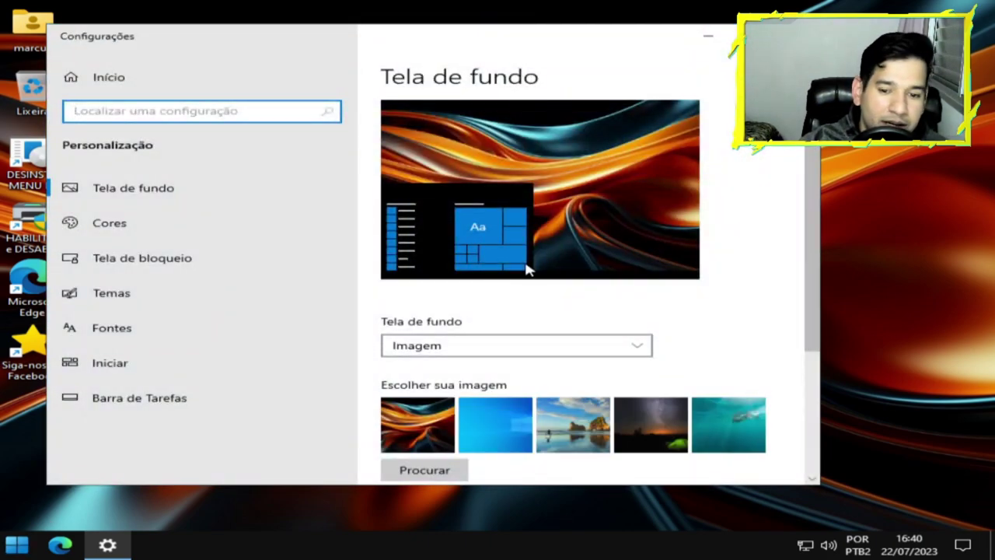
pyautogui.click(170, 292)
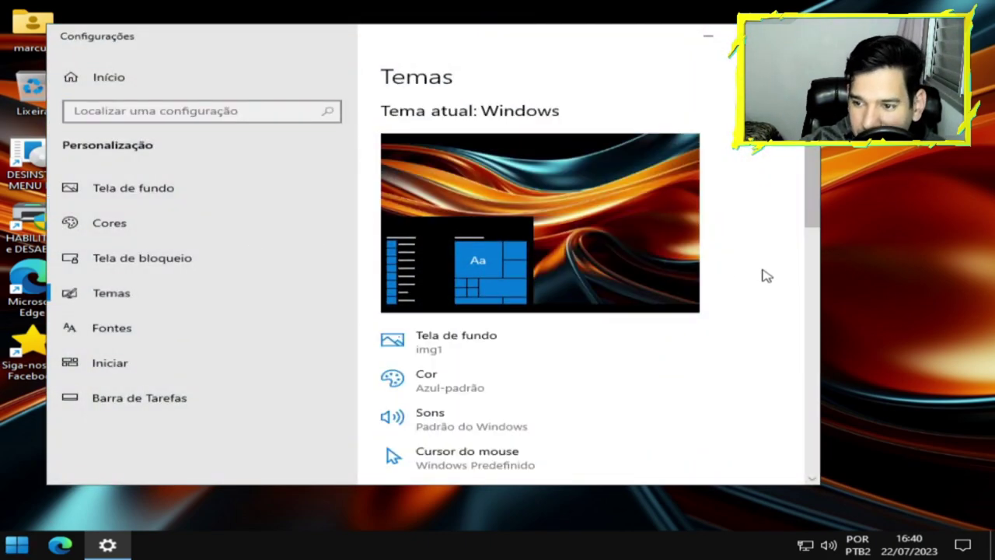
# Step: Try the blue, orange and Windows 10 themes in turn
pyautogui.moveTo(813, 199); pyautogui.dragTo(820, 321)
pyautogui.click(638, 160)
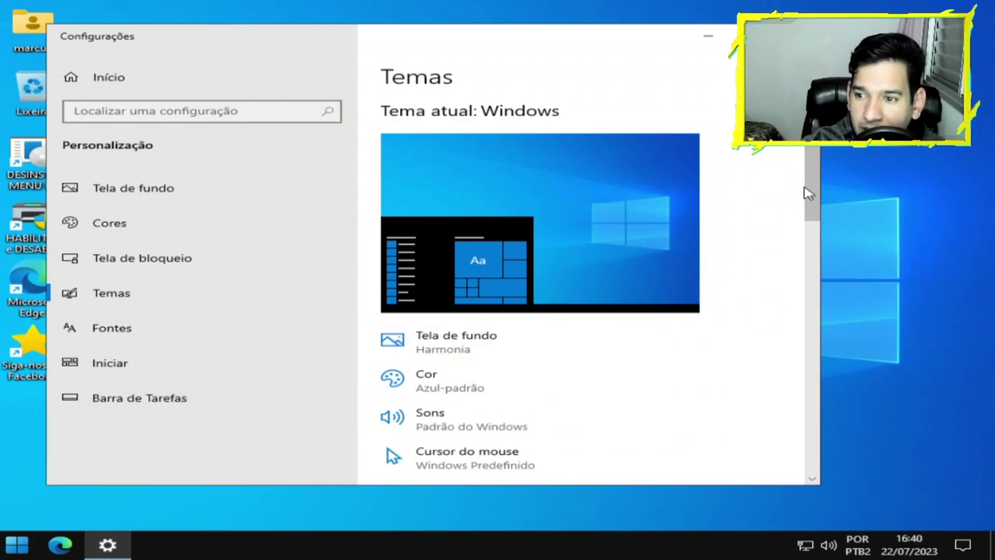
pyautogui.scroll(-7, 781, 269)
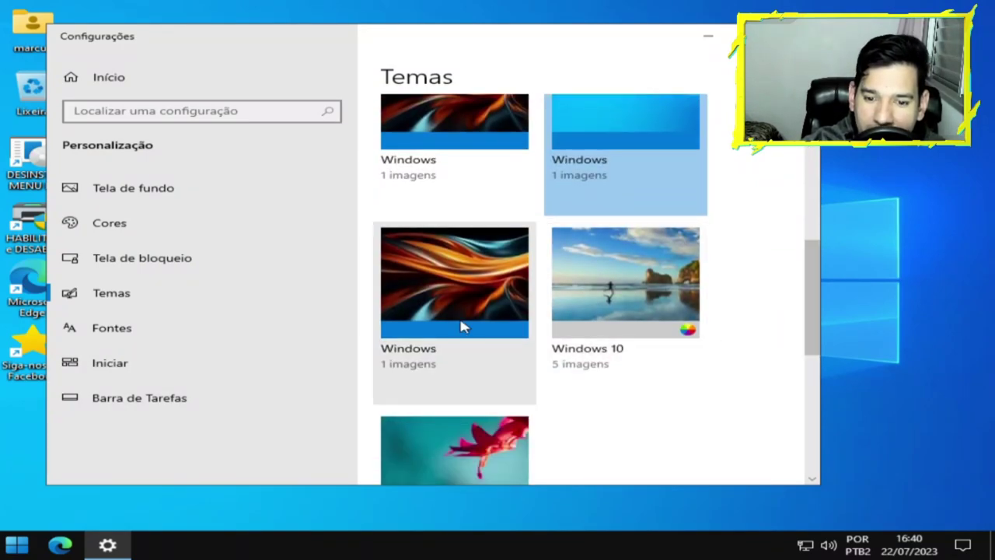
pyautogui.click(462, 326)
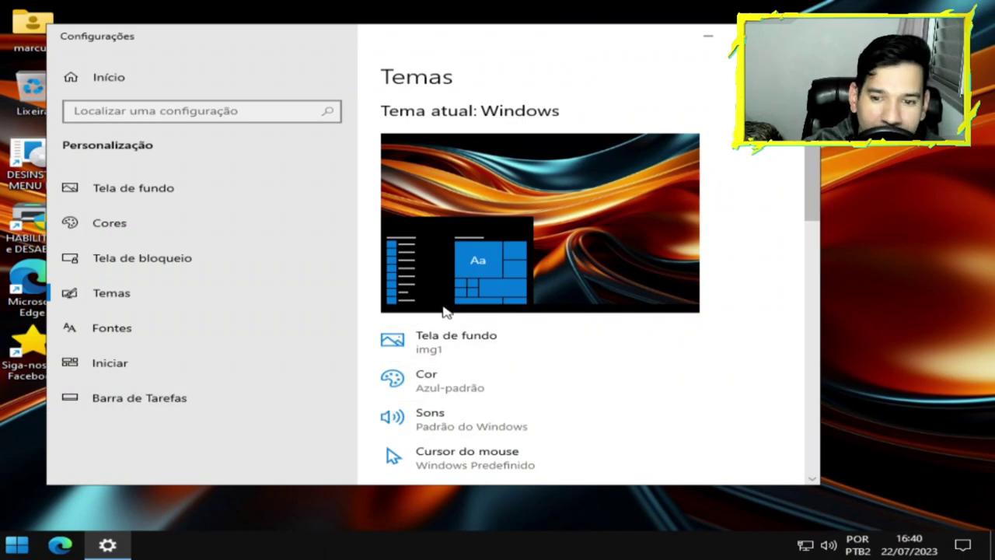
pyautogui.moveTo(808, 192); pyautogui.dragTo(781, 303)
pyautogui.scroll(-2, 778, 310)
pyautogui.click(633, 291)
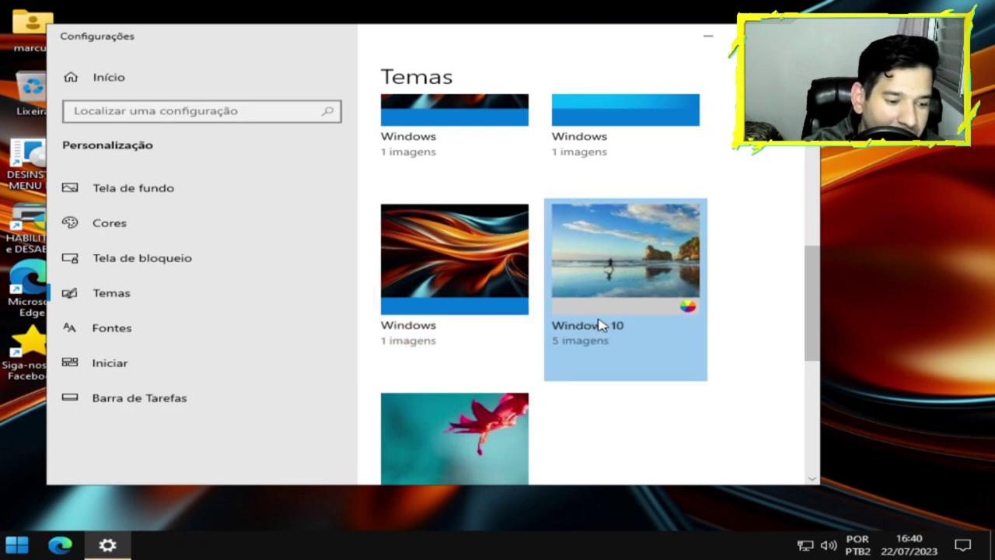
# Step: Settle on the blue Windows theme as the final choice
pyautogui.click(4, 548)
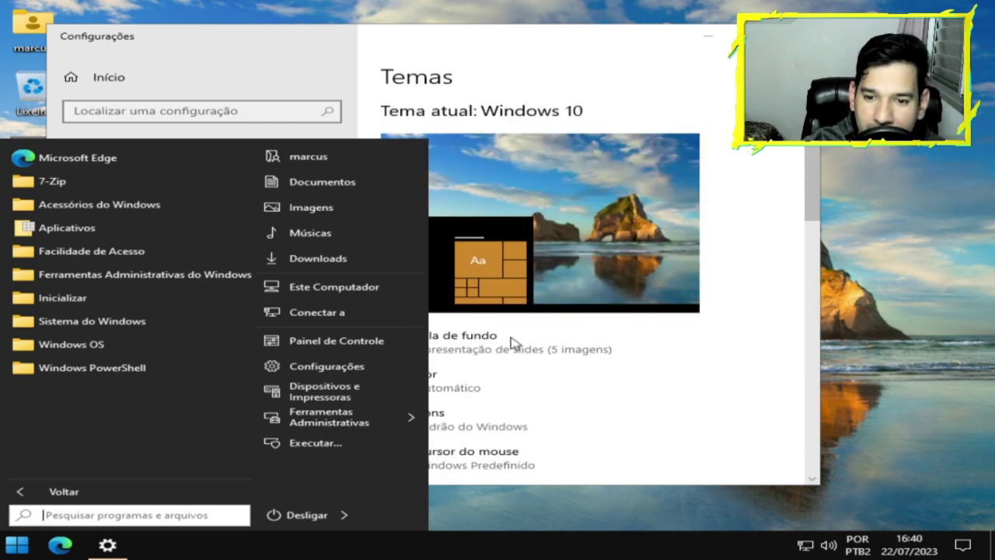
pyautogui.click(811, 221)
pyautogui.scroll(-2, 809, 225)
pyautogui.scroll(3, 800, 233)
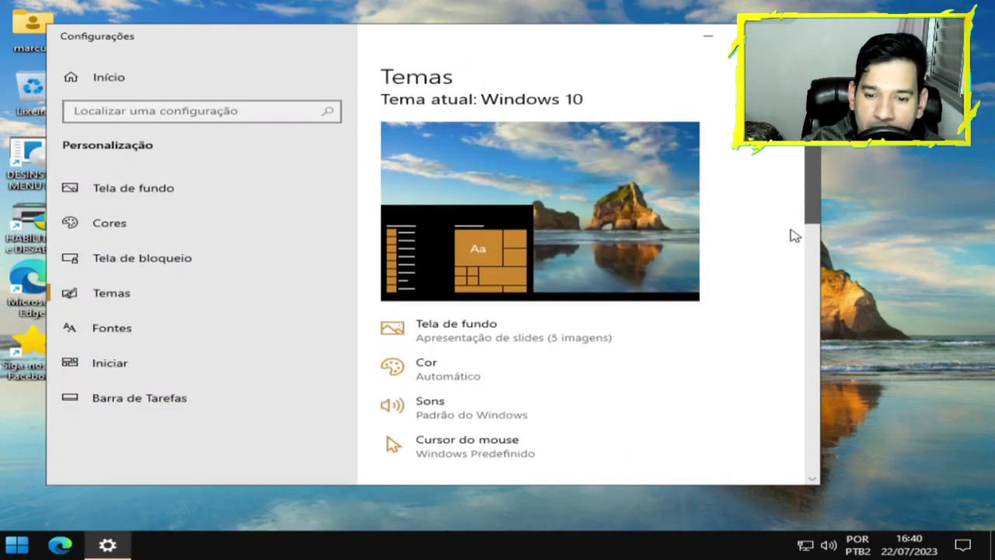
pyautogui.scroll(-5, 794, 235)
pyautogui.click(595, 251)
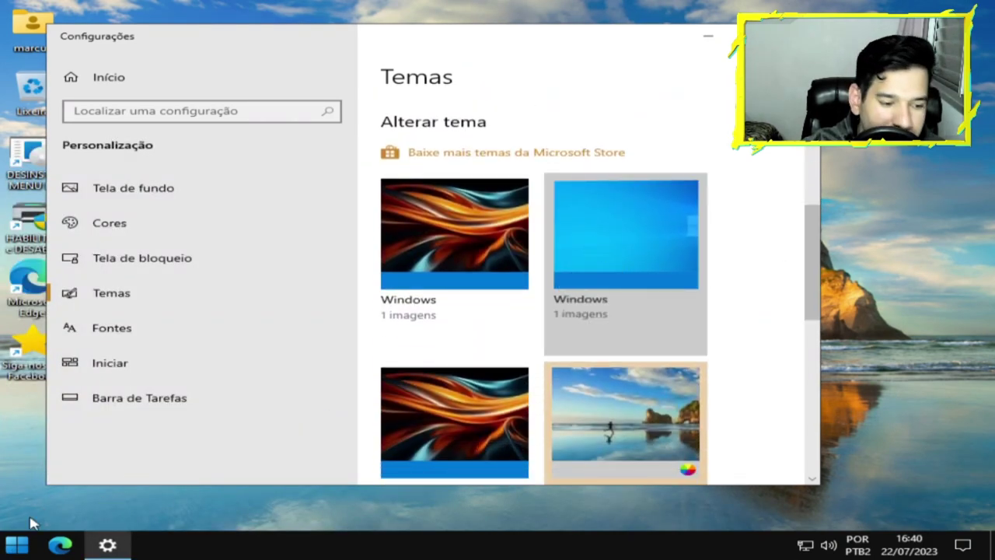
# Step: Open StartIsBack's configuration on its Aparência settings
pyautogui.click(9, 545)
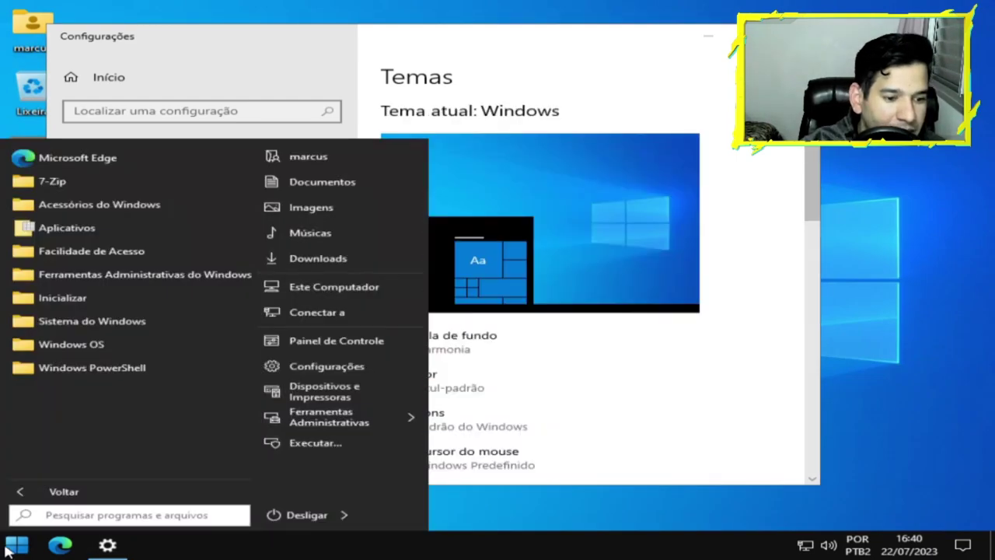
pyautogui.rightClick(9, 545)
pyautogui.moveTo(78, 507)
pyautogui.click(74, 486)
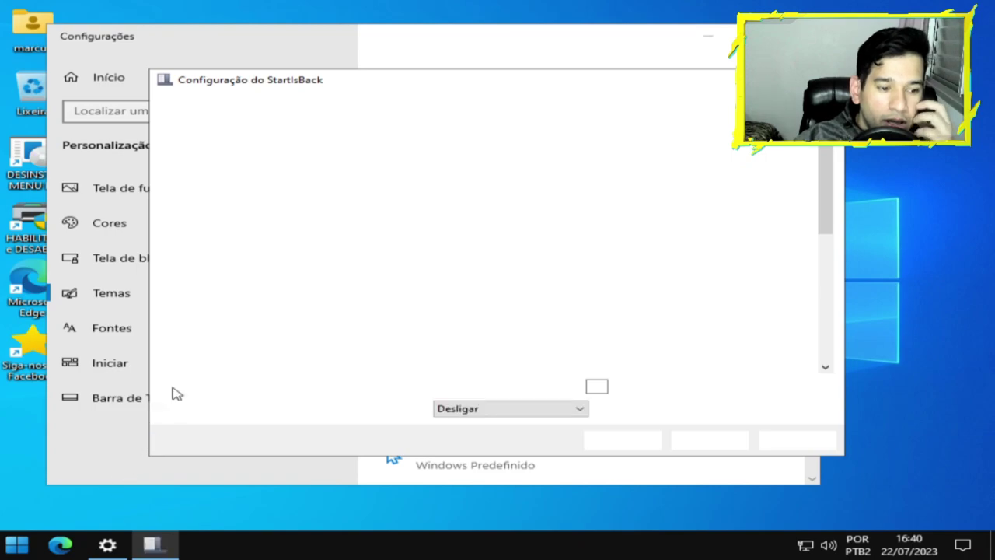
pyautogui.click(225, 140)
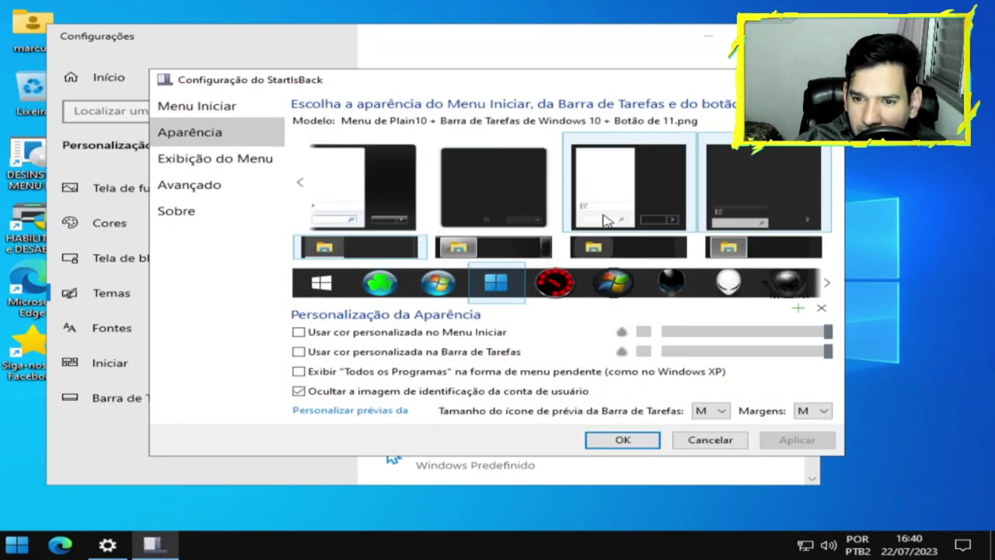
# Step: Apply the Windows 10 start button and the Plain8 taskbar style
pyautogui.click(734, 191)
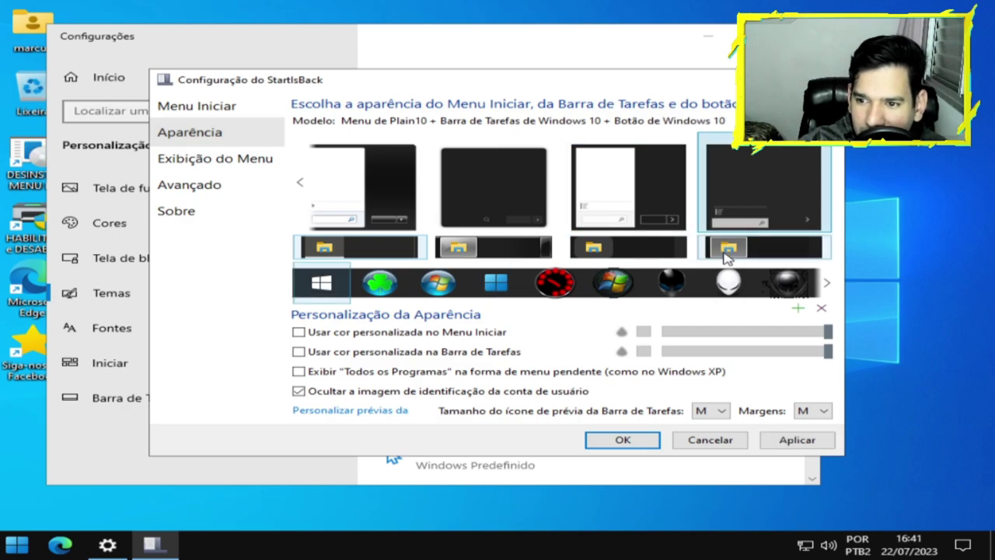
pyautogui.click(797, 440)
pyautogui.click(763, 248)
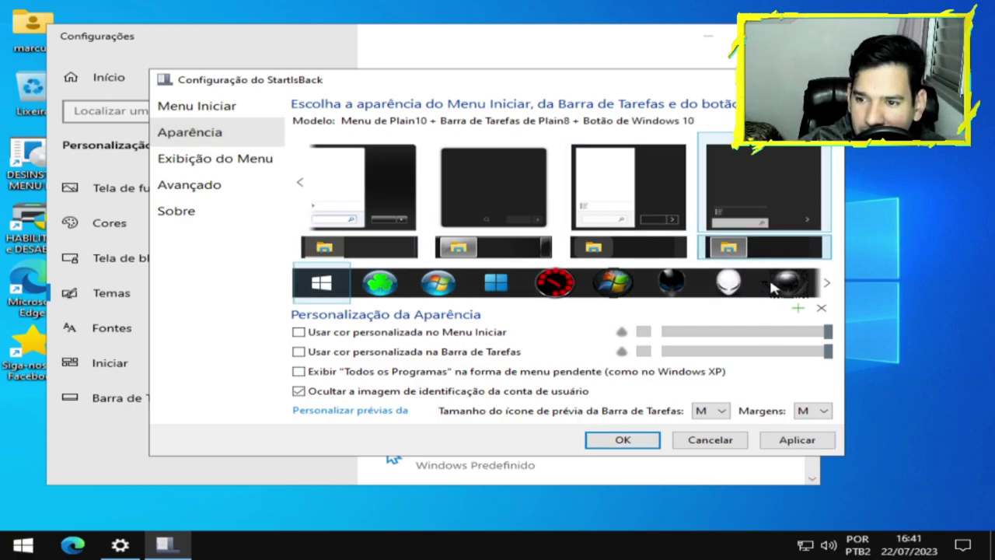
pyautogui.click(773, 441)
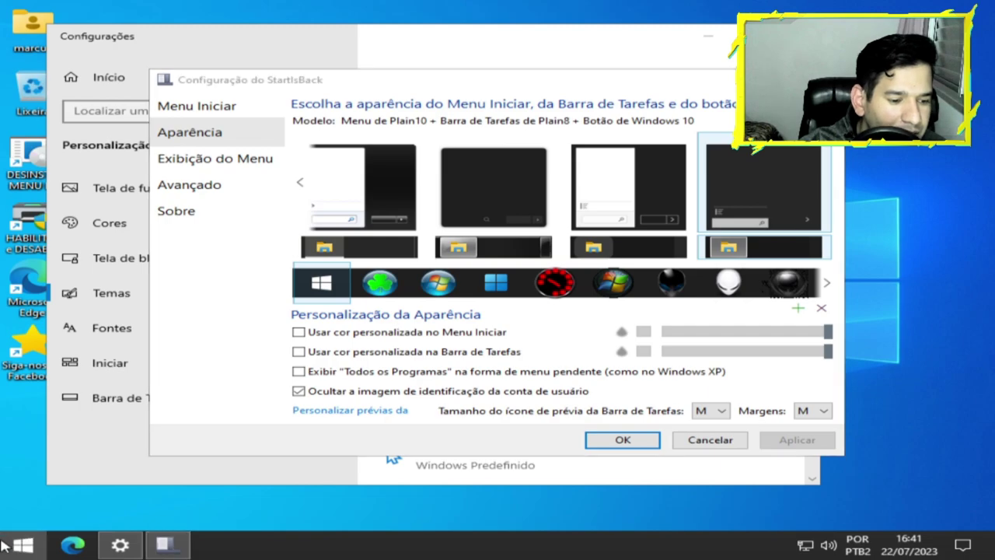
# Step: Preview the new Start menu, then reapply the Windows 10 theme from Temas
pyautogui.click(17, 544)
pyautogui.click(14, 541)
pyautogui.click(15, 543)
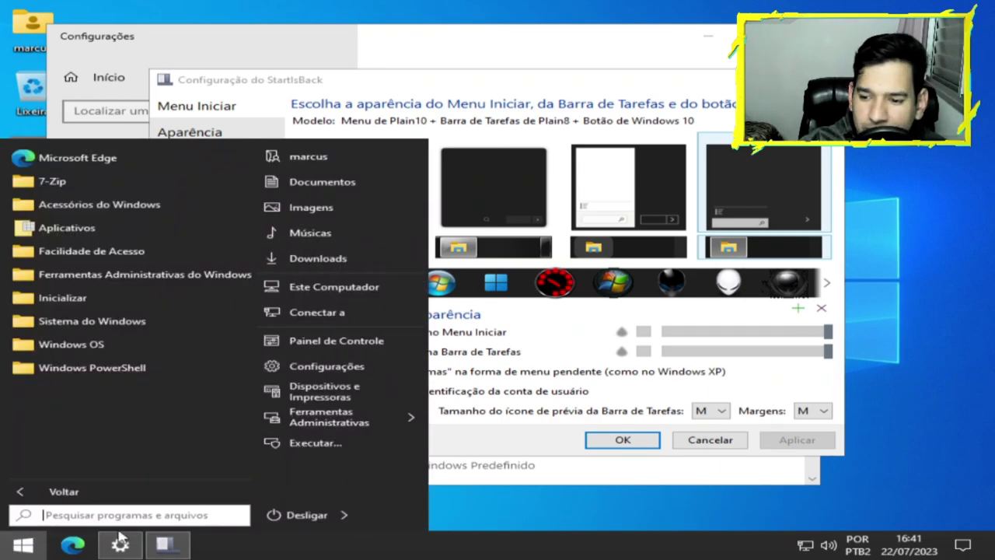
pyautogui.click(464, 482)
pyautogui.click(526, 466)
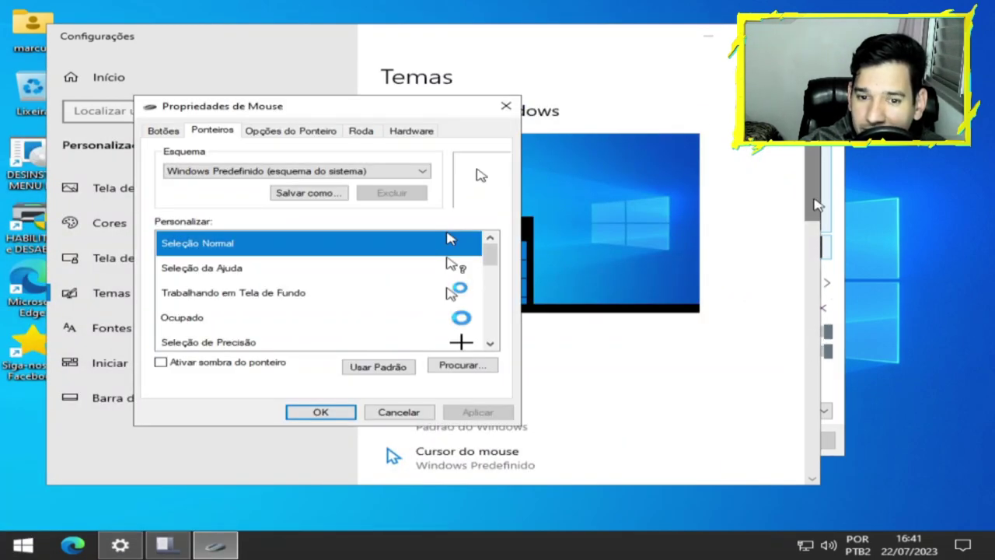
pyautogui.moveTo(816, 205); pyautogui.dragTo(808, 333)
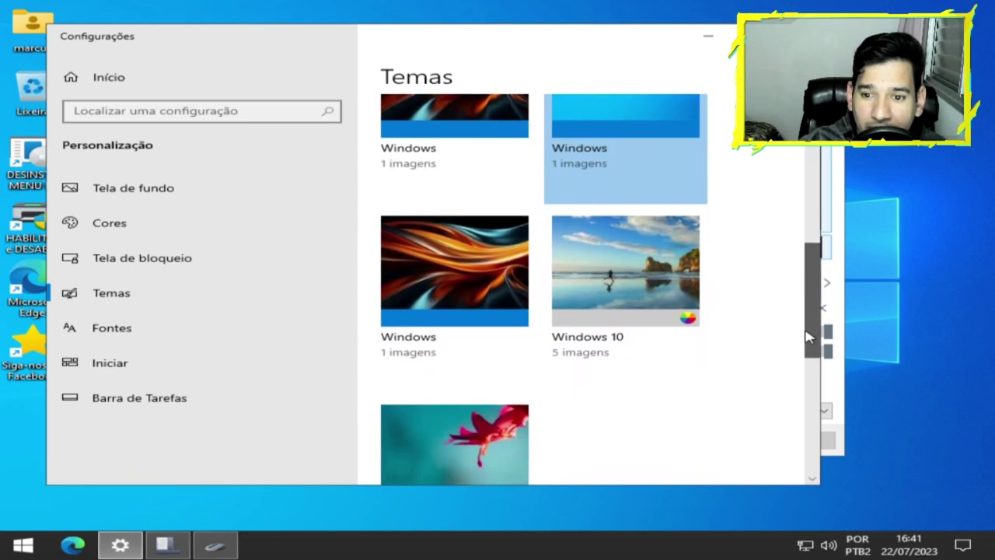
pyautogui.click(464, 146)
pyautogui.moveTo(815, 200); pyautogui.dragTo(809, 338)
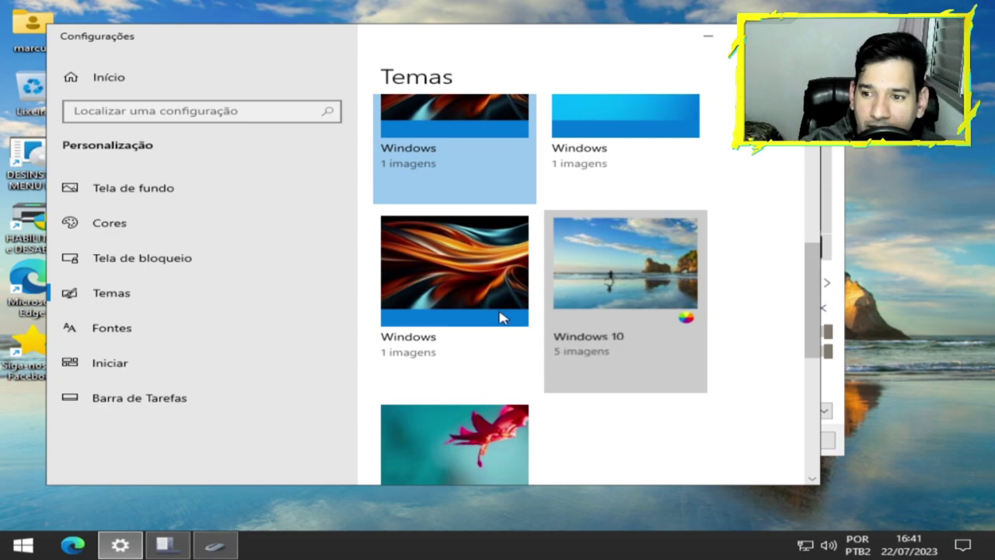
# Step: Choose red (Vermelho) as the accent colour and check it in the Start menu
pyautogui.moveTo(816, 195); pyautogui.dragTo(796, 437)
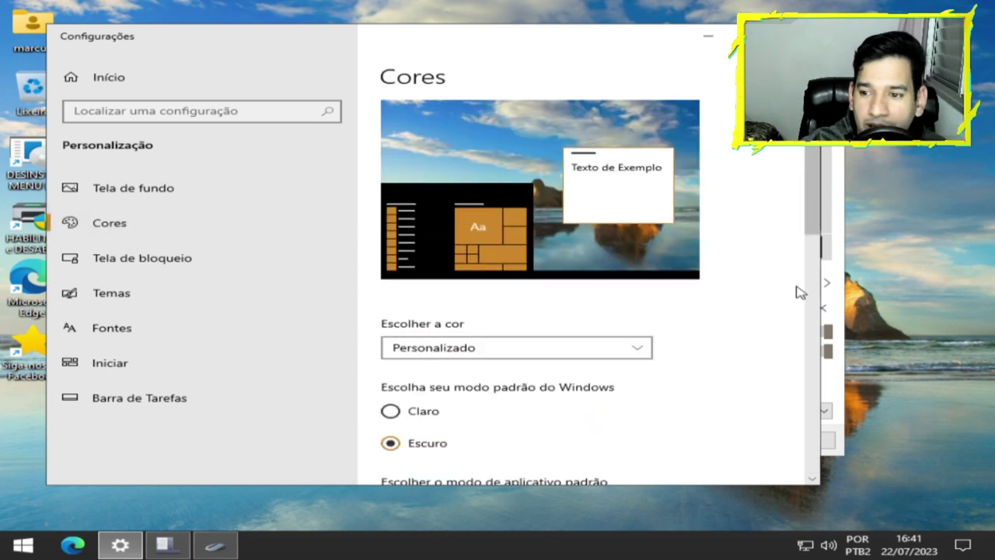
pyautogui.scroll(-5, 800, 288)
pyautogui.moveTo(803, 288); pyautogui.dragTo(804, 326)
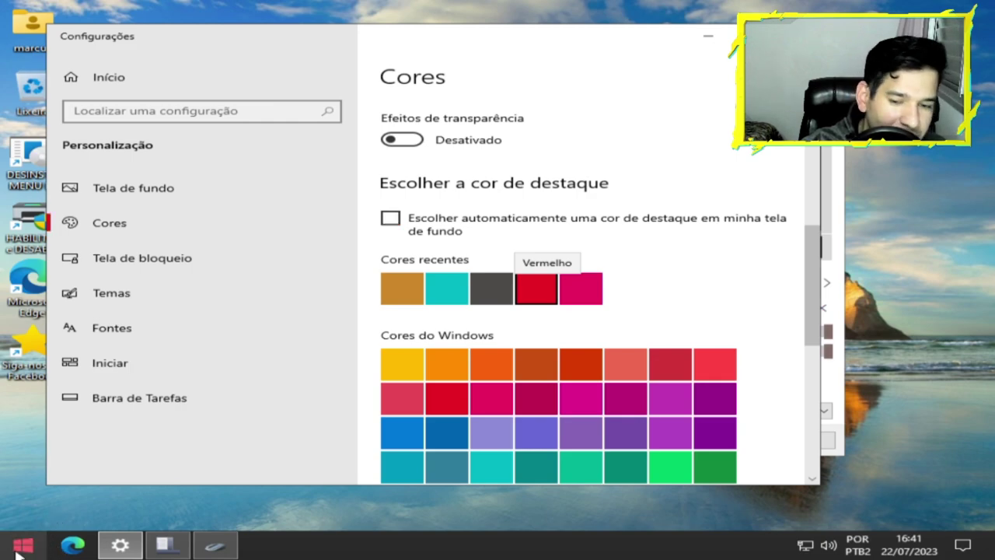
pyautogui.click(18, 550)
pyautogui.click(18, 551)
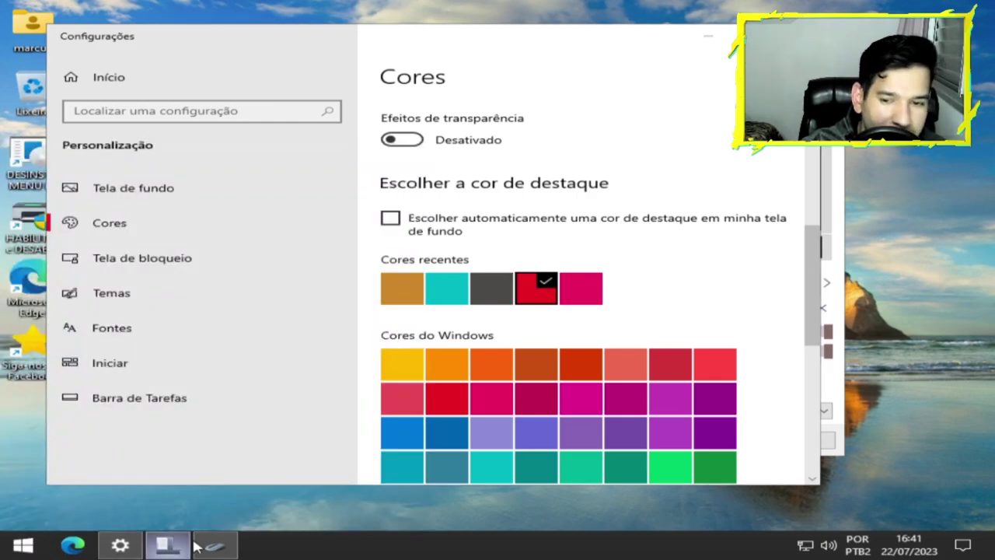
pyautogui.click(19, 550)
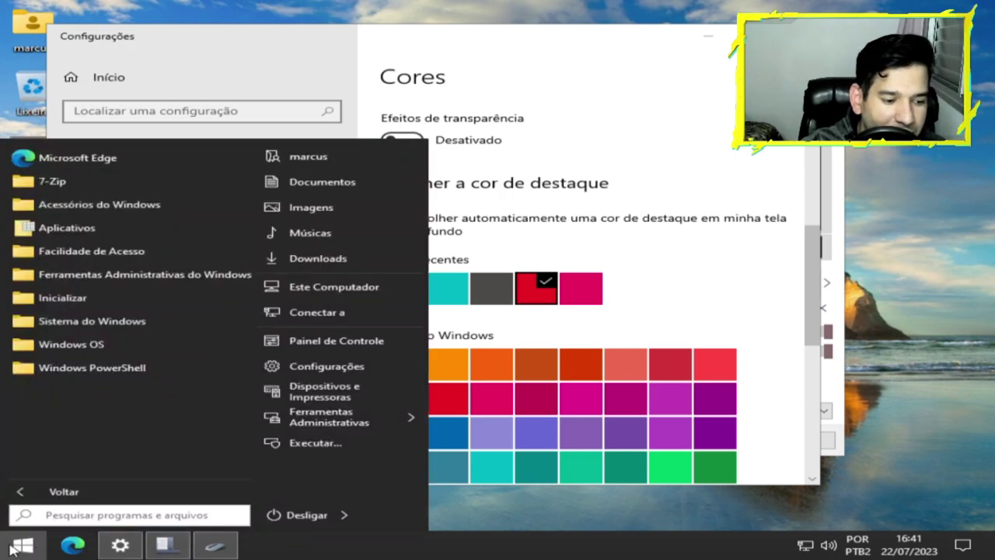
# Step: In StartIsBack Propriedades, apply the Windows 11 start button style
pyautogui.rightClick(11, 550)
pyautogui.click(87, 484)
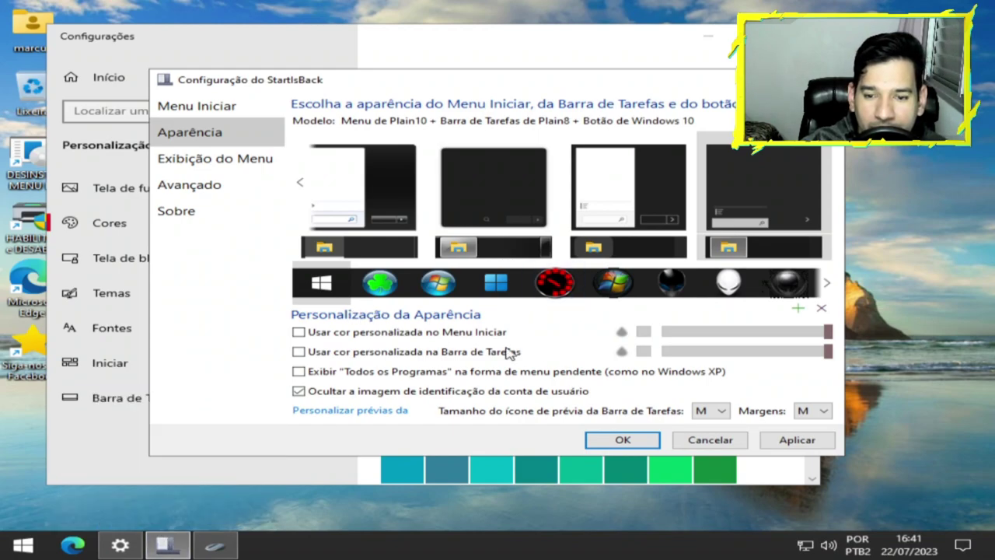
pyautogui.click(496, 288)
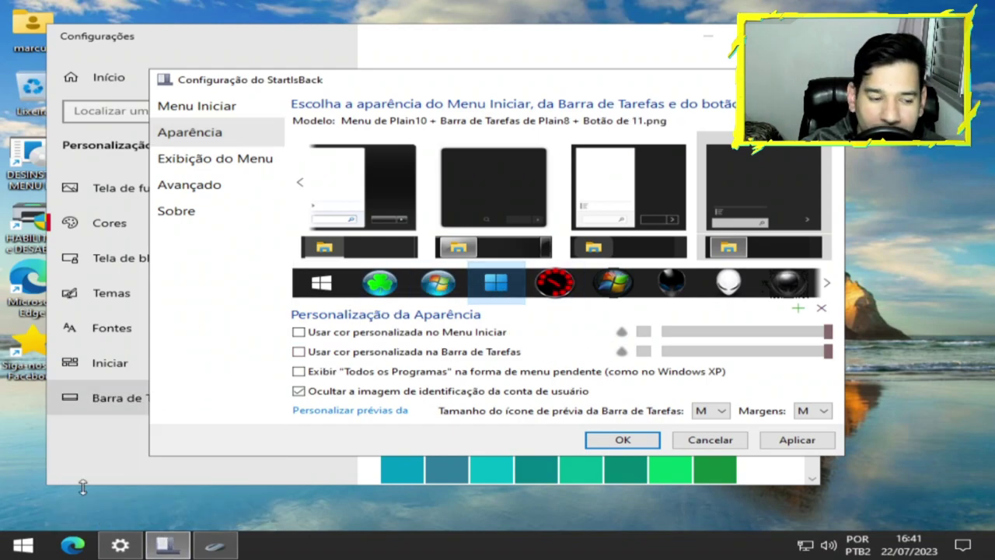
pyautogui.click(800, 440)
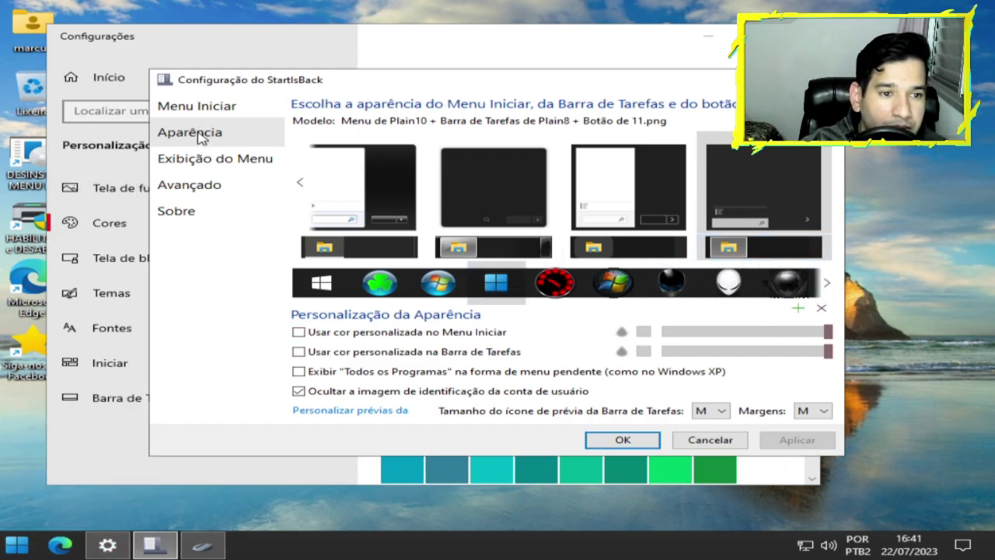
# Step: Enable Usar cor personalizada na Barra de Tarefas at about 6% opacity and apply
pyautogui.click(183, 166)
pyautogui.click(184, 185)
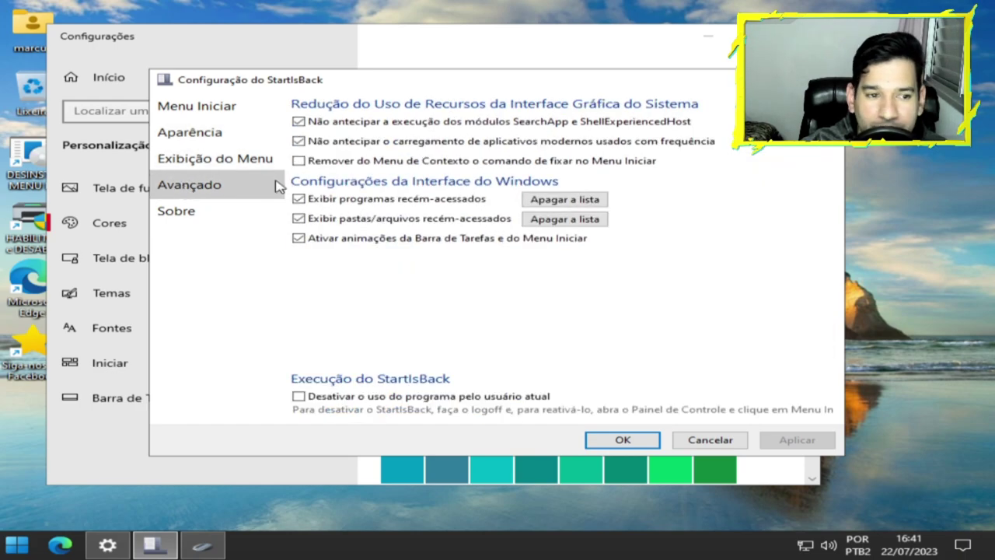
pyautogui.click(218, 161)
pyautogui.click(221, 135)
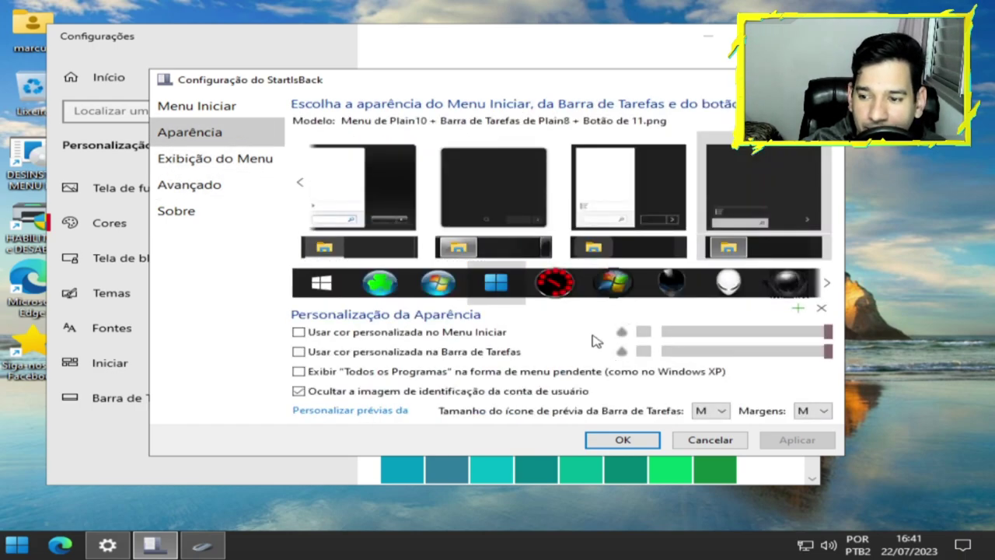
pyautogui.click(298, 351)
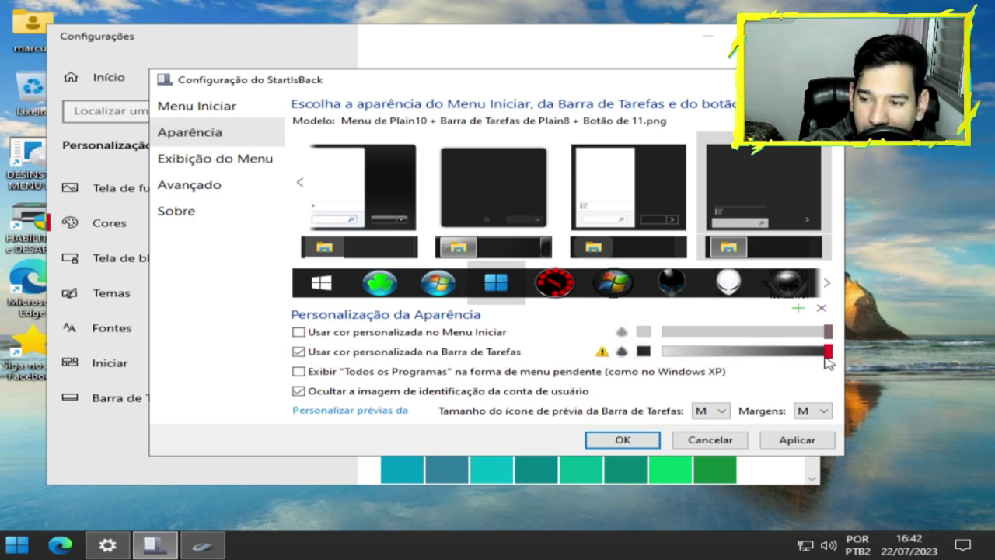
pyautogui.moveTo(828, 351); pyautogui.dragTo(676, 372)
pyautogui.click(785, 442)
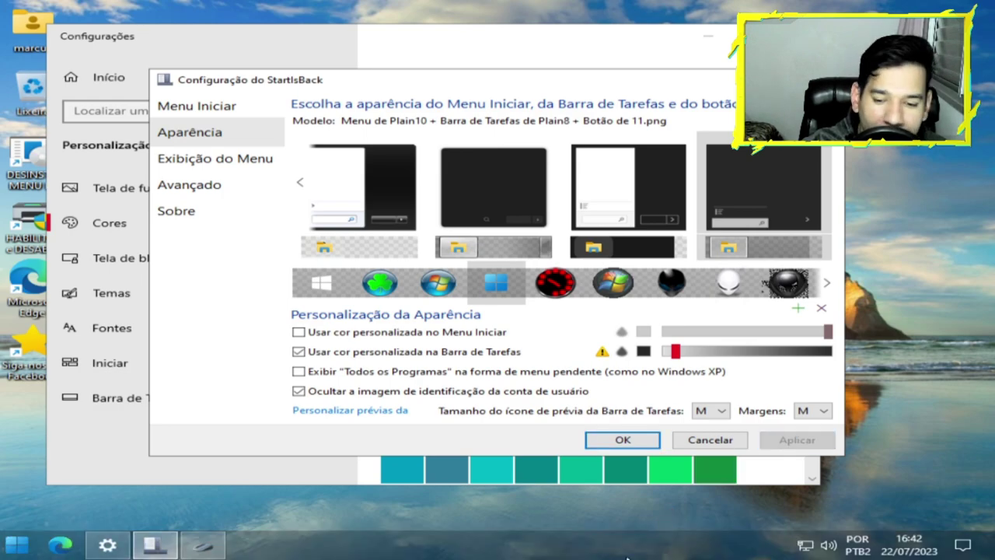
# Step: Check the new taskbar look, then close StartIsBack and the Settings window
pyautogui.click(23, 554)
pyautogui.click(19, 546)
pyautogui.press('Return')
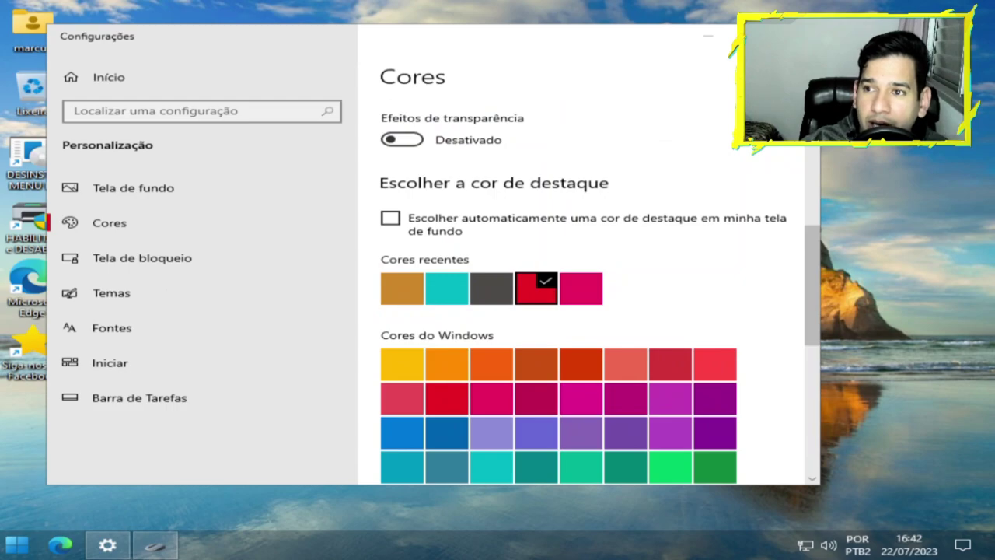
pyautogui.hotkey('alt', 'F4')
# Step: In Control Panel, show Programas e Recursos' installed updates and scroll across the list's columns
pyautogui.click(17, 544)
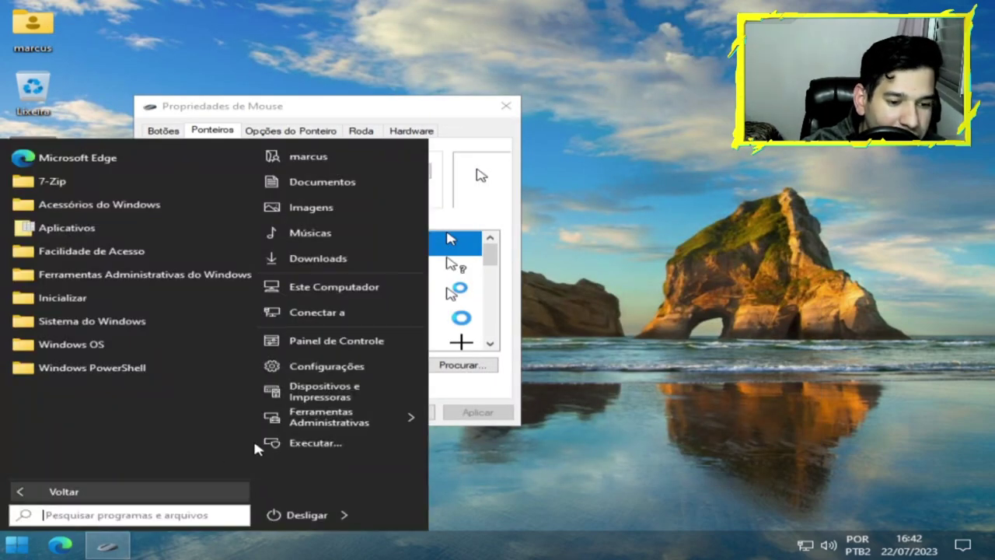
pyautogui.click(373, 340)
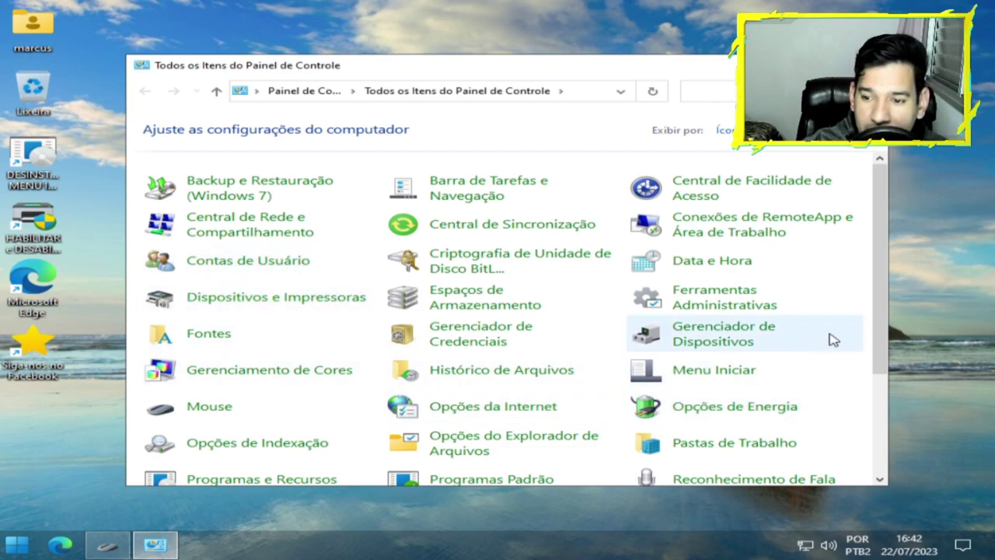
pyautogui.scroll(-1, 884, 339)
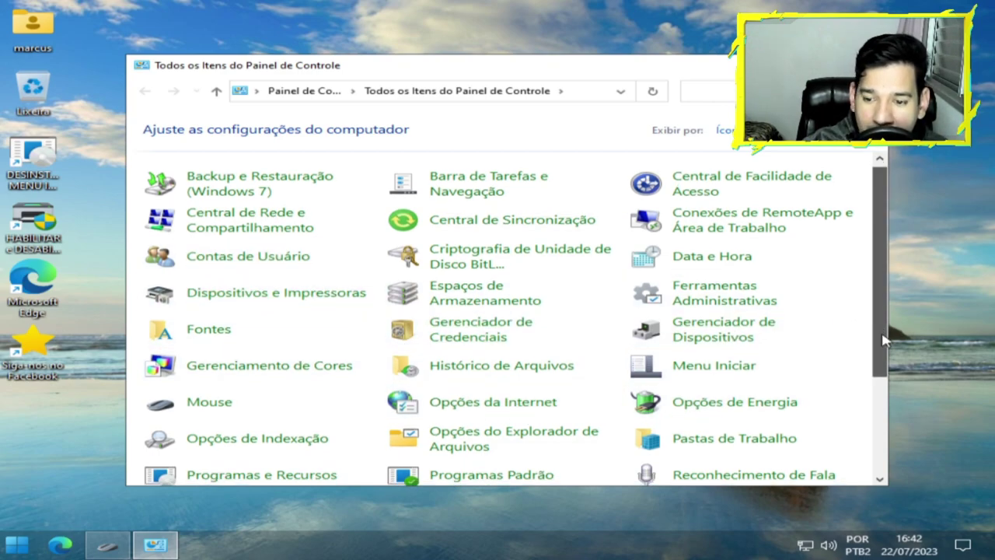
pyautogui.moveTo(884, 340); pyautogui.dragTo(847, 459)
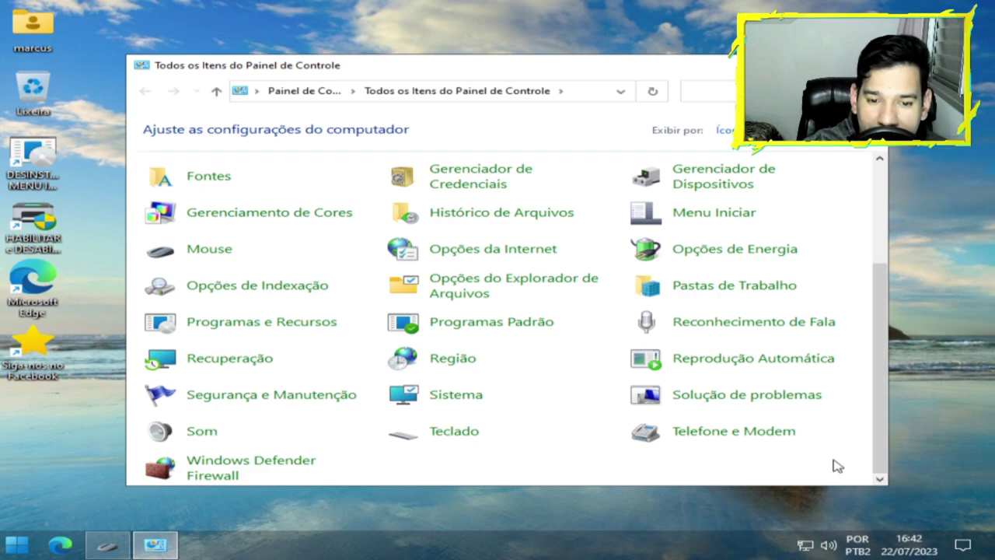
pyautogui.click(243, 322)
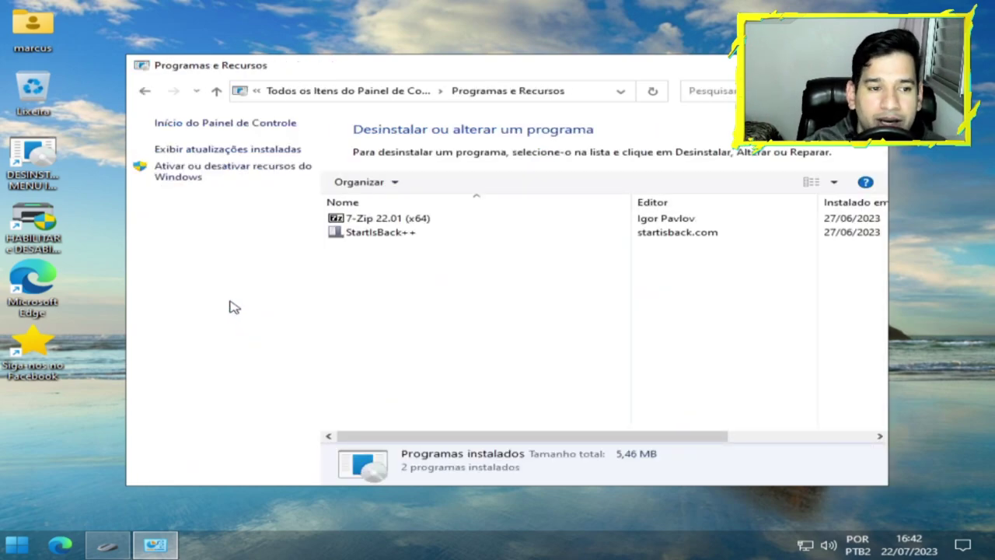
pyautogui.click(285, 150)
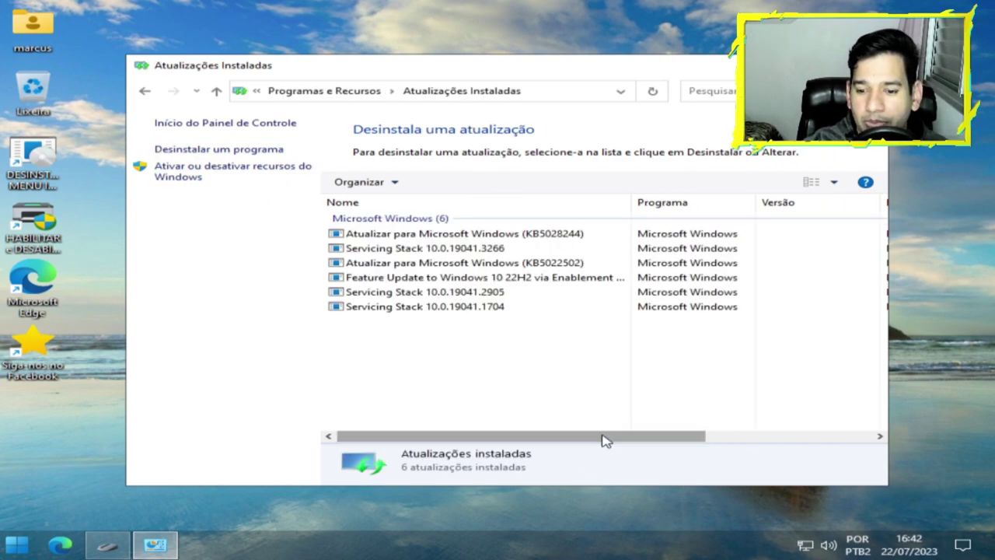
pyautogui.moveTo(604, 438); pyautogui.dragTo(798, 445)
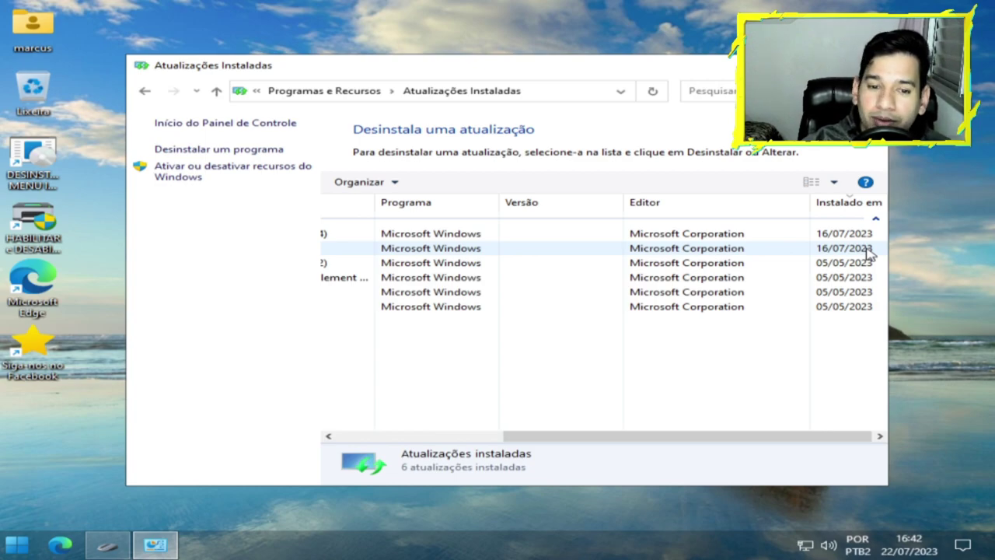
pyautogui.moveTo(713, 445); pyautogui.dragTo(398, 448)
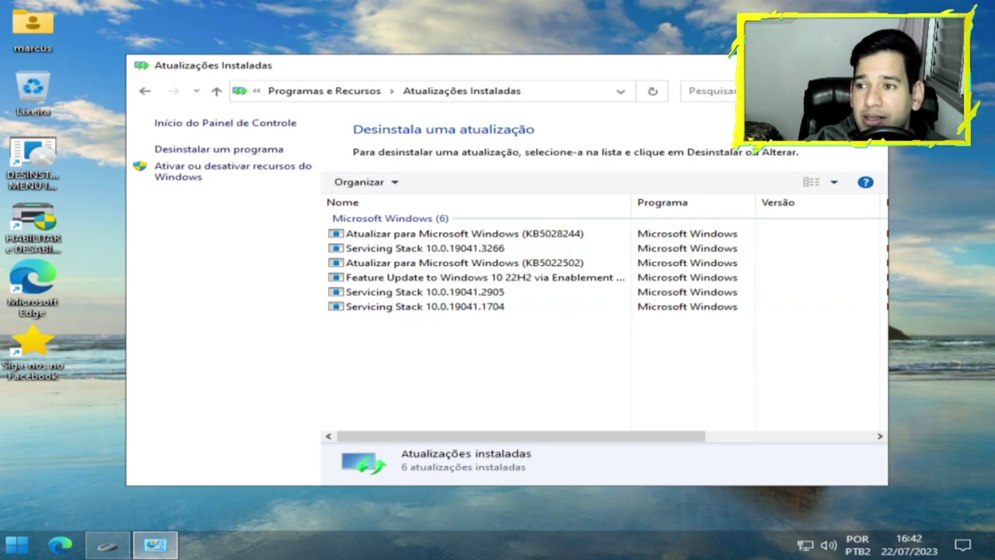
# Step: Close the updates window and open Este Computador from the Start menu
pyautogui.hotkey('alt', 'F4')
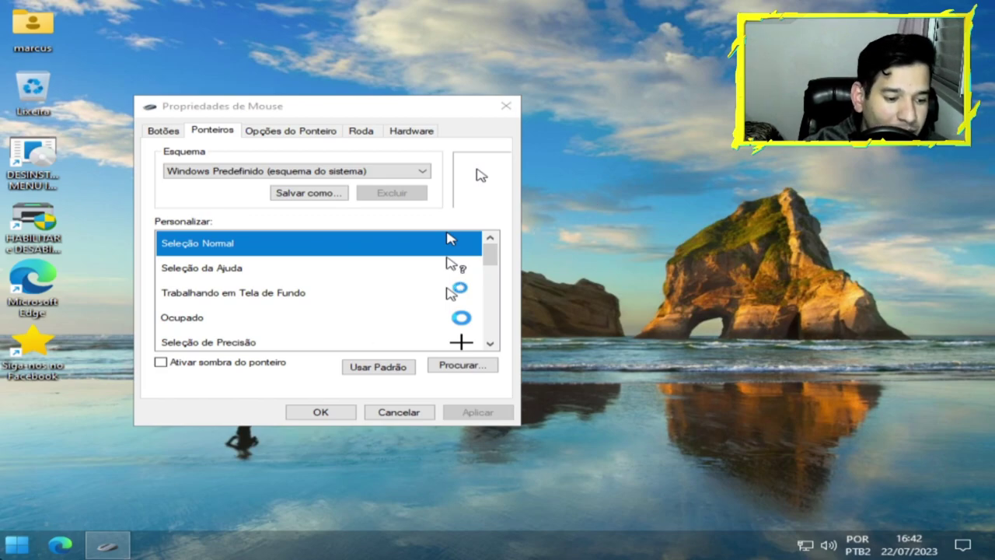
pyautogui.click(14, 549)
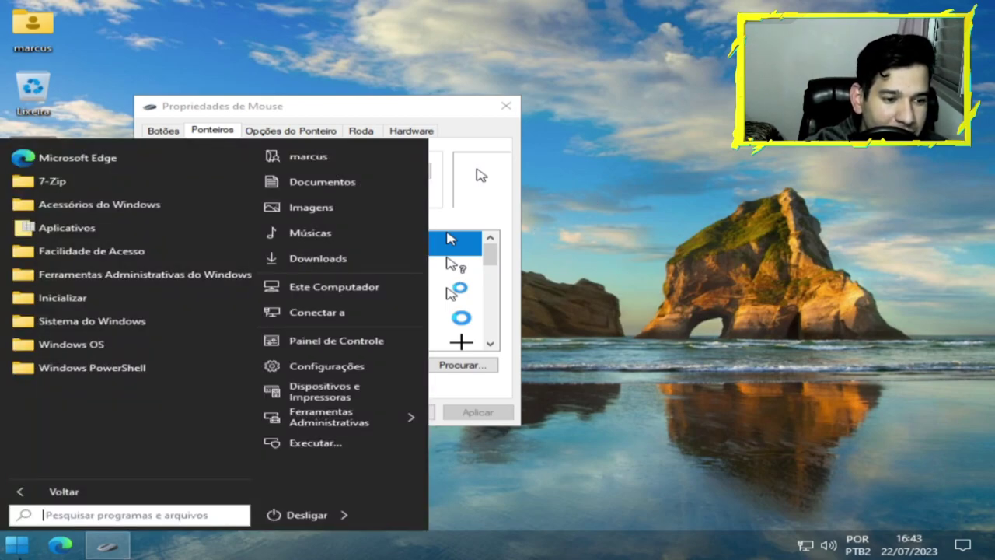
pyautogui.rightClick(14, 544)
pyautogui.click(465, 504)
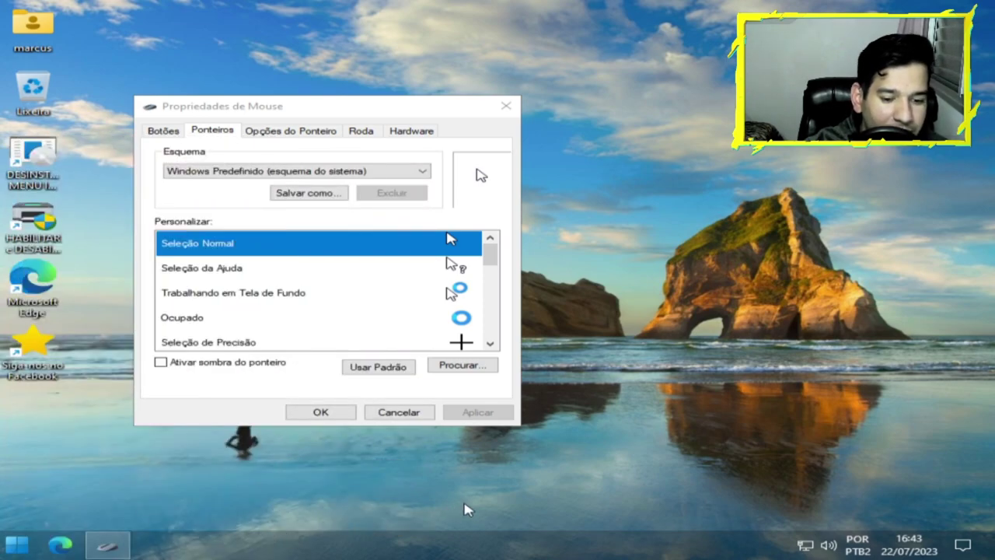
pyautogui.click(17, 544)
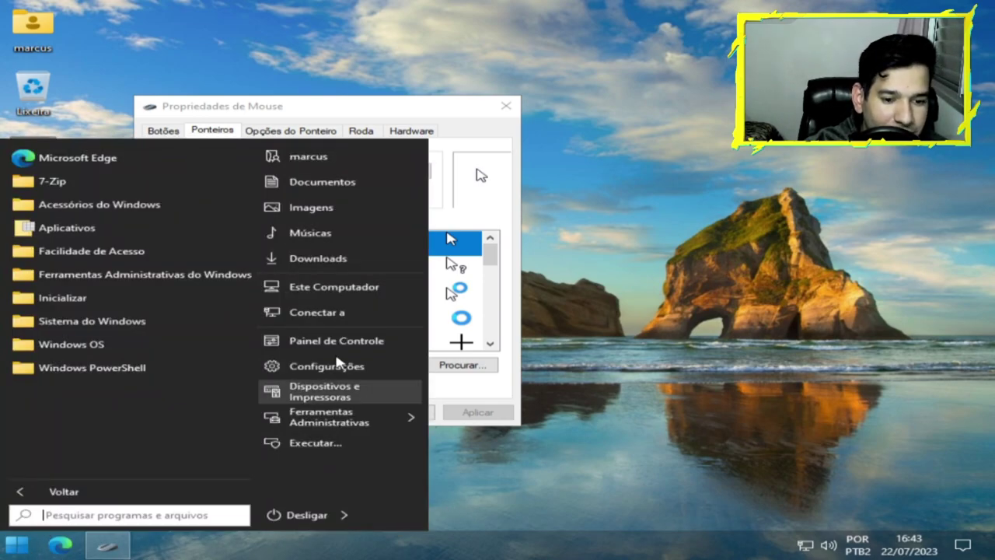
pyautogui.click(354, 287)
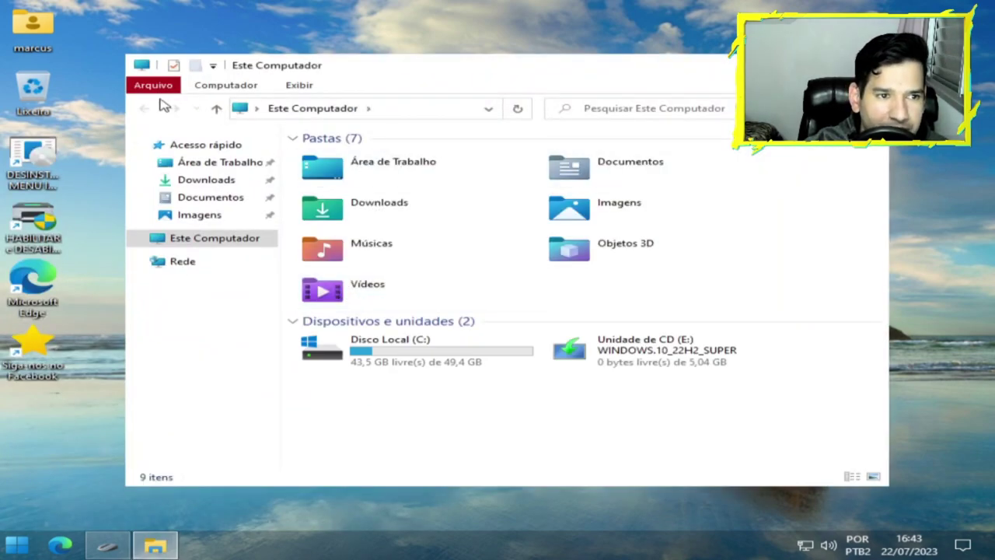
# Step: In StartIsBack's Aparência page, try the Windows 7 and Windows 10 start menu styles
pyautogui.rightClick(14, 548)
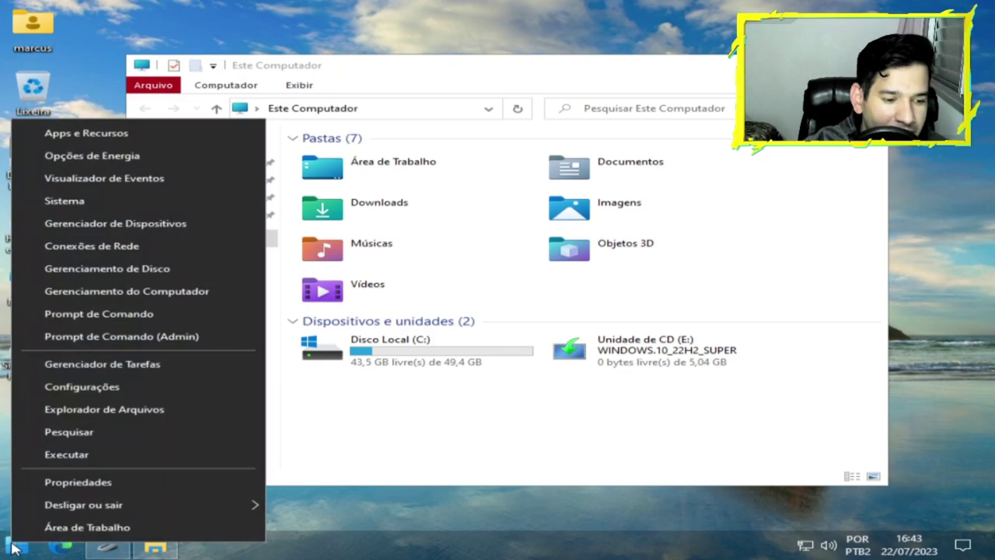
pyautogui.click(84, 483)
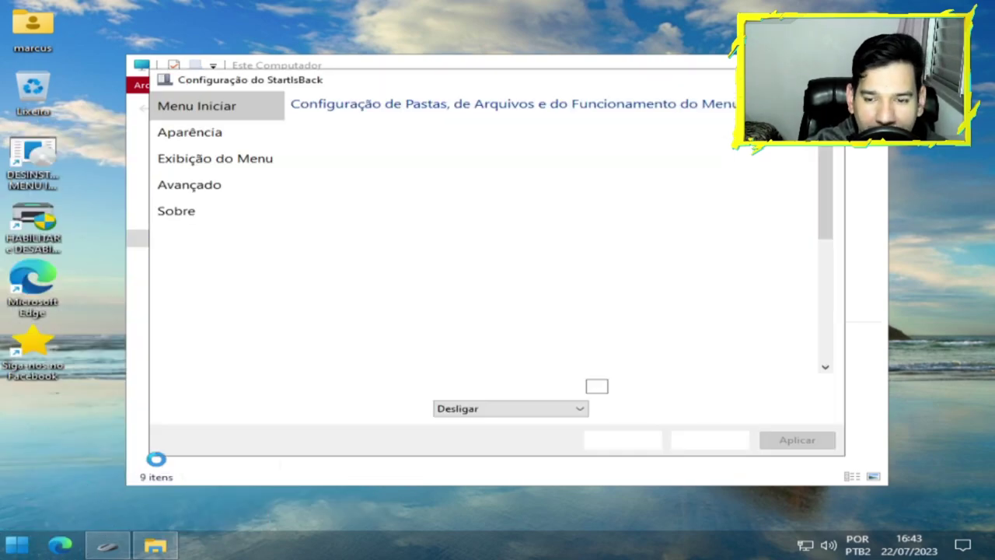
pyautogui.click(230, 133)
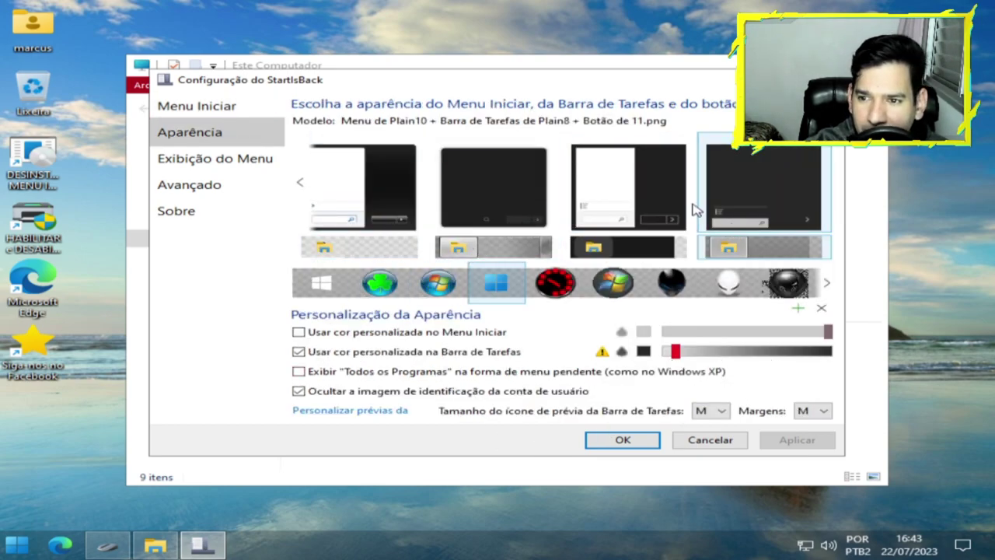
pyautogui.click(387, 200)
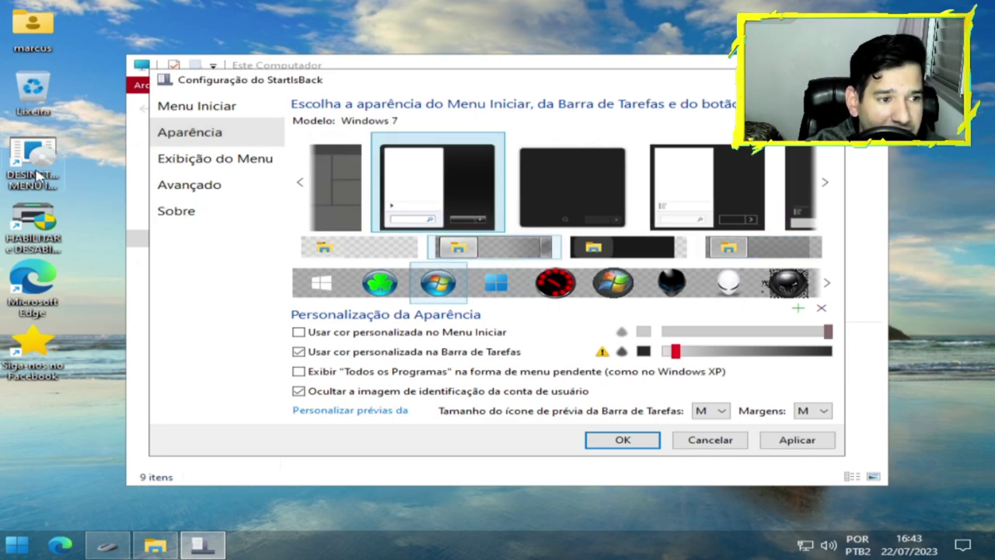
pyautogui.click(341, 176)
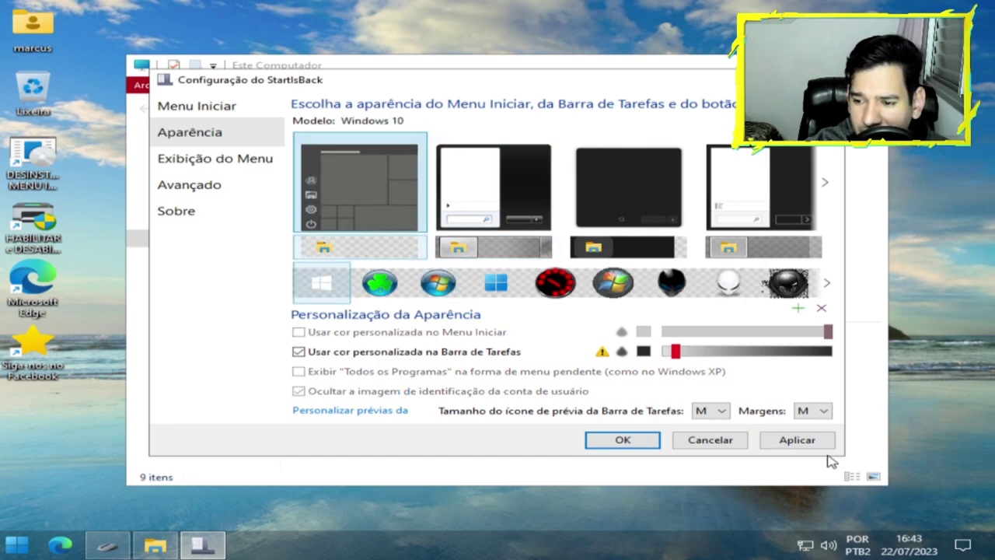
pyautogui.click(795, 441)
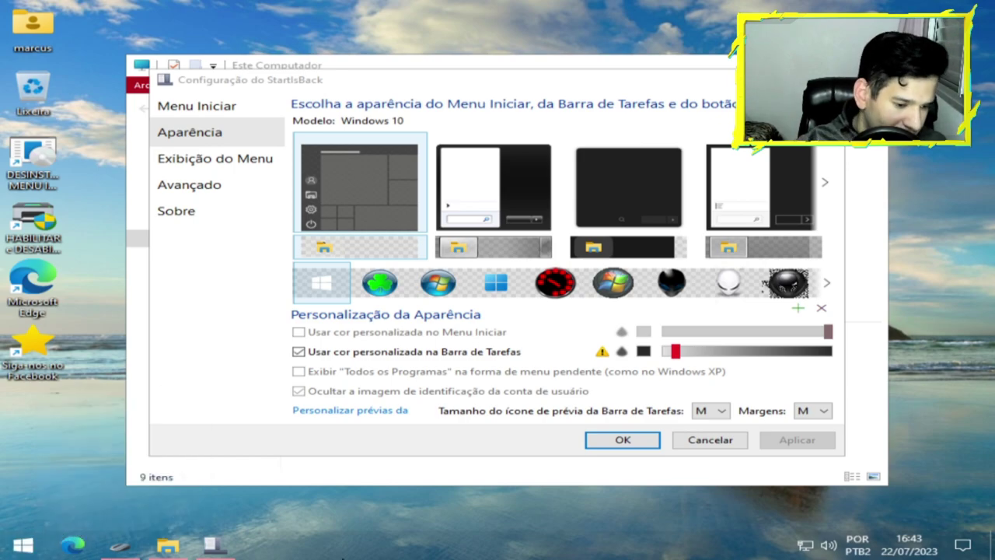
# Step: Apply the Plain8 + botão de Windows 10 style and preview it in the Start menu
pyautogui.moveTo(140, 536)
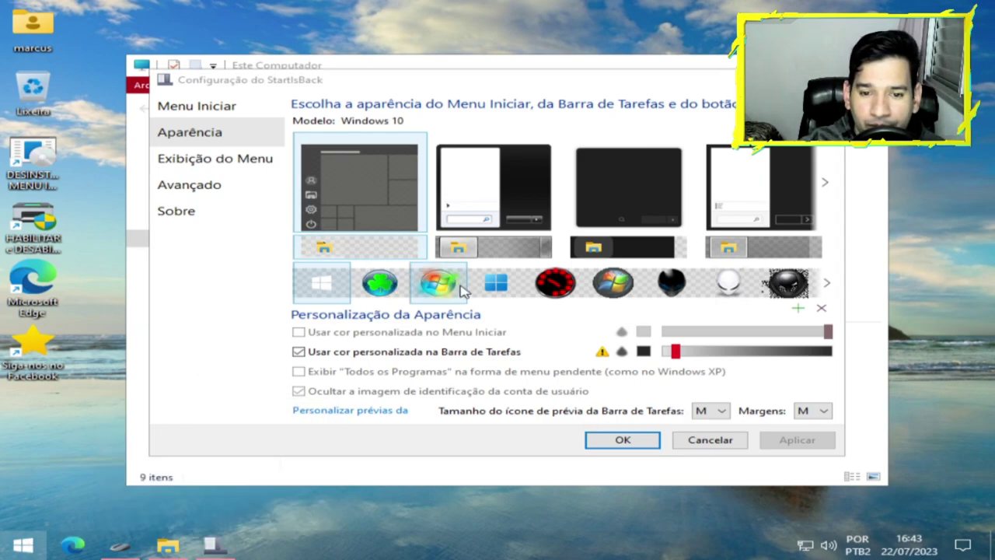
pyautogui.moveTo(491, 288)
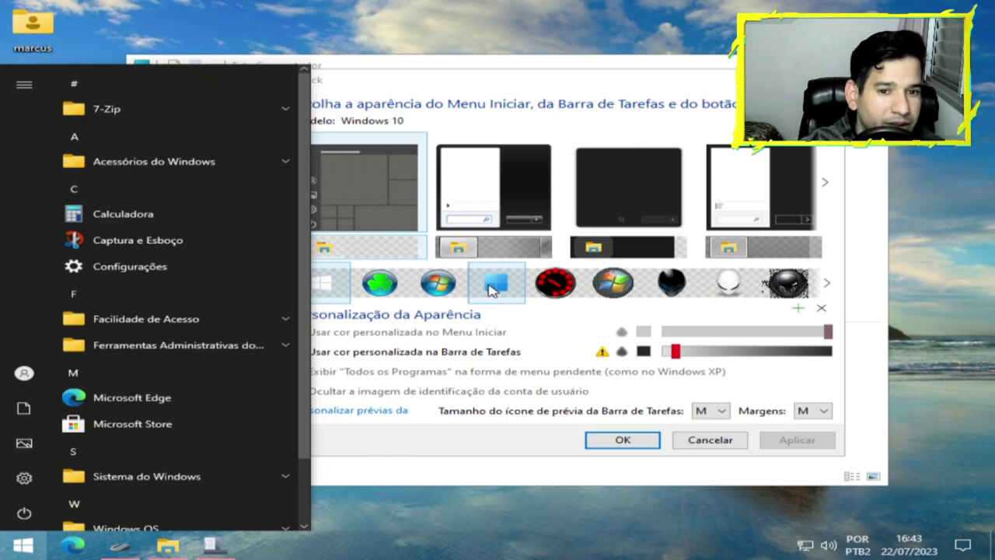
pyautogui.click(388, 189)
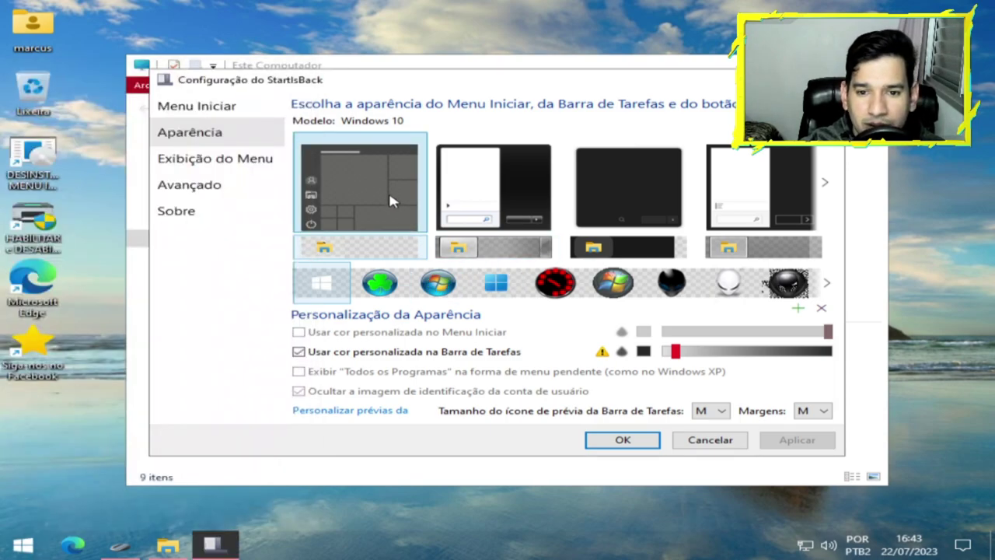
pyautogui.click(511, 206)
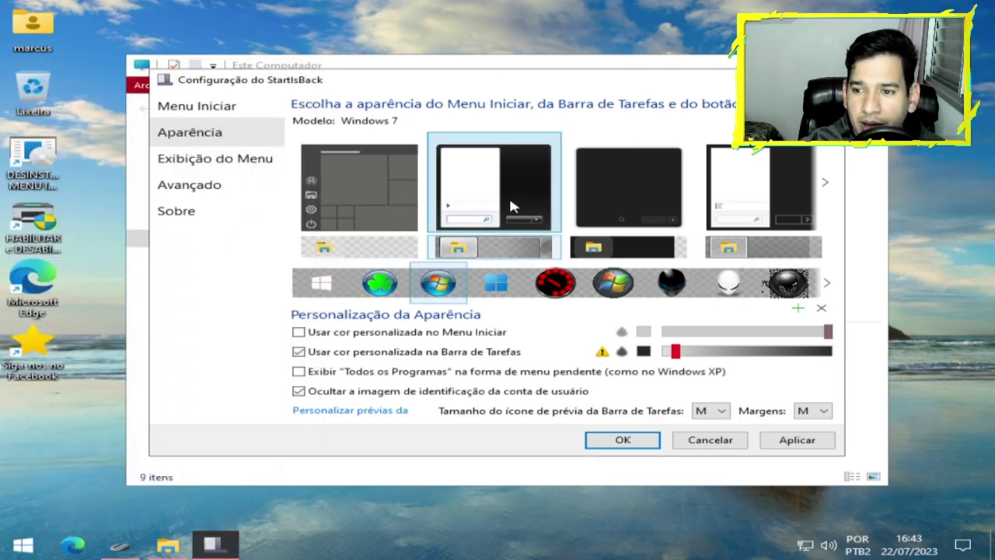
pyautogui.click(747, 216)
pyautogui.click(787, 448)
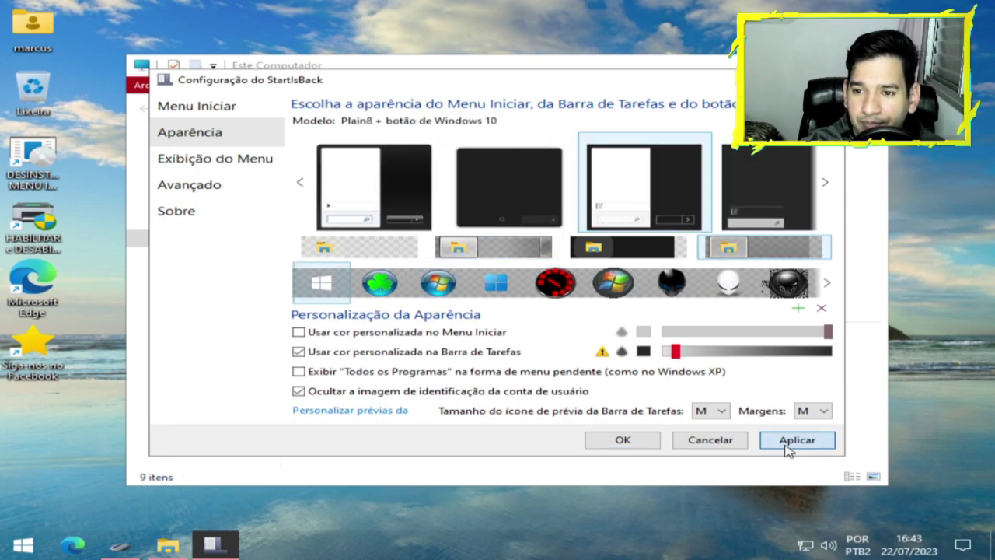
pyautogui.click(24, 547)
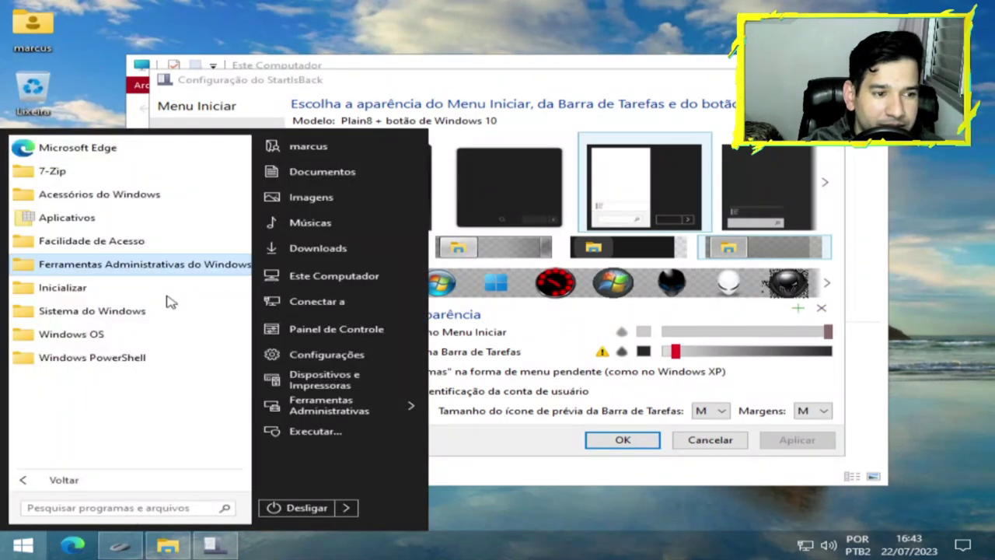
pyautogui.click(606, 439)
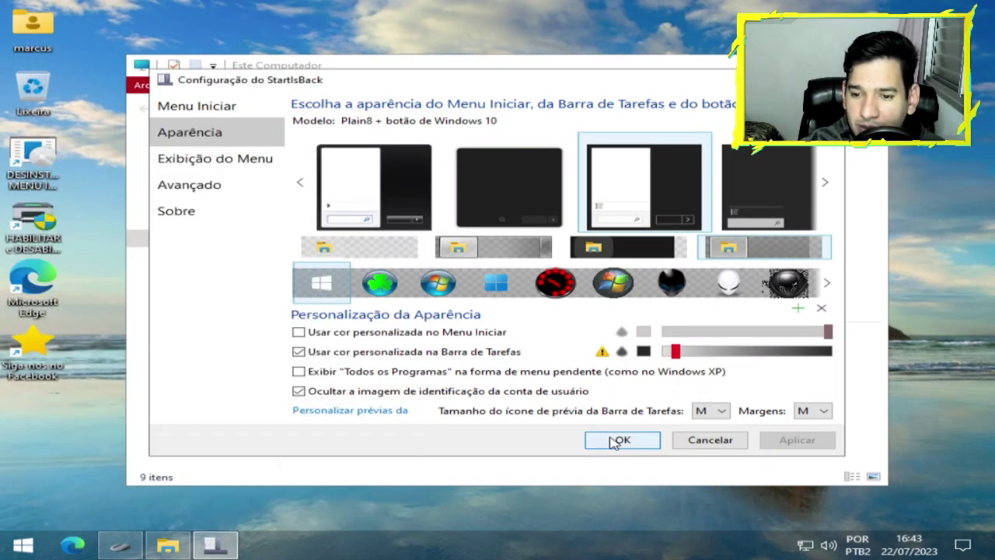
# Step: Confirm StartIsBack, then open the Tela display settings showing 1024 × 768 at 100% scaling
pyautogui.click(606, 439)
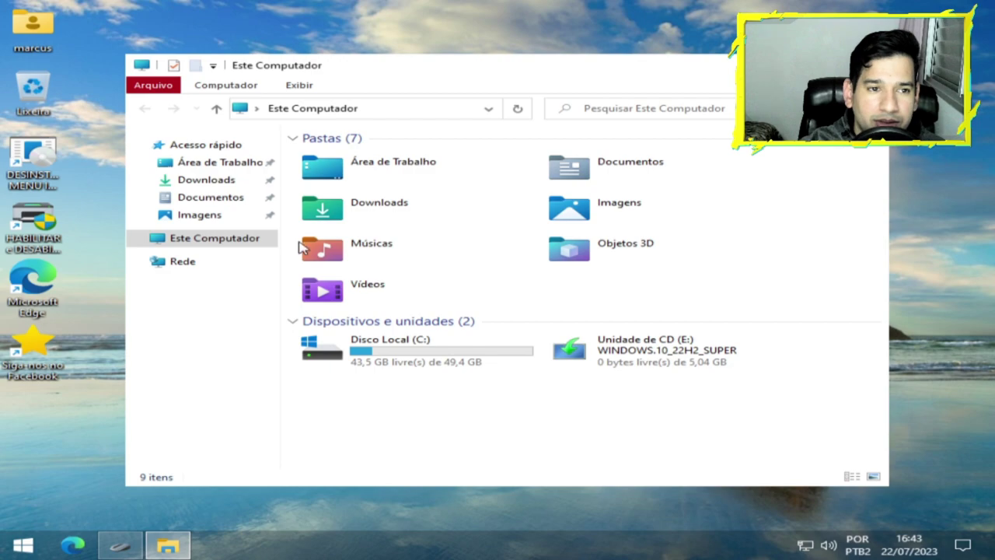
pyautogui.rightClick(80, 433)
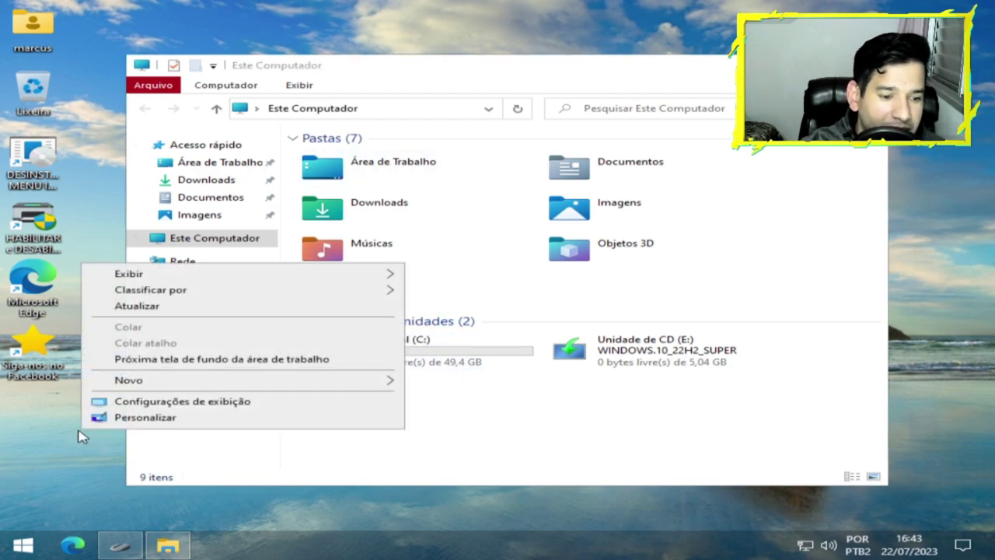
pyautogui.click(144, 401)
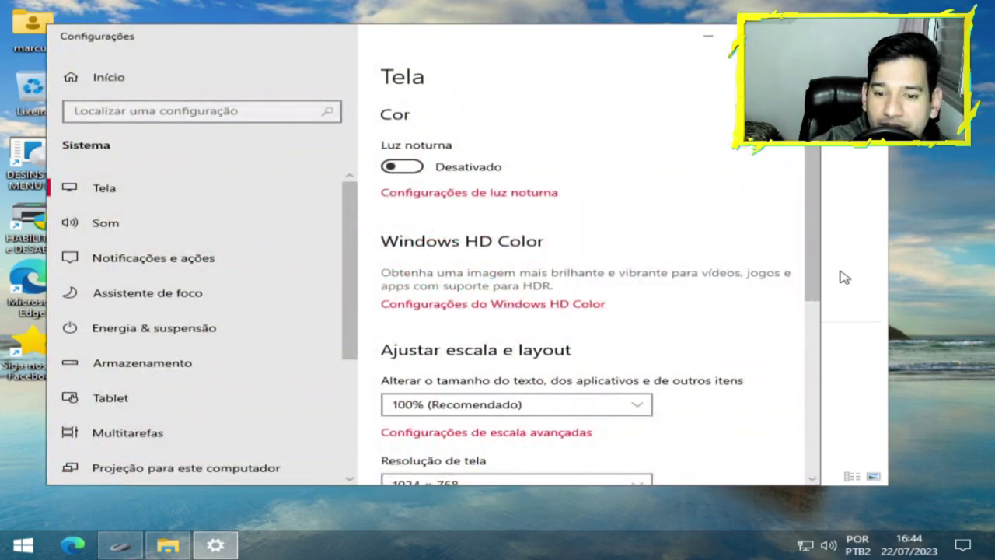
pyautogui.scroll(-3, 820, 248)
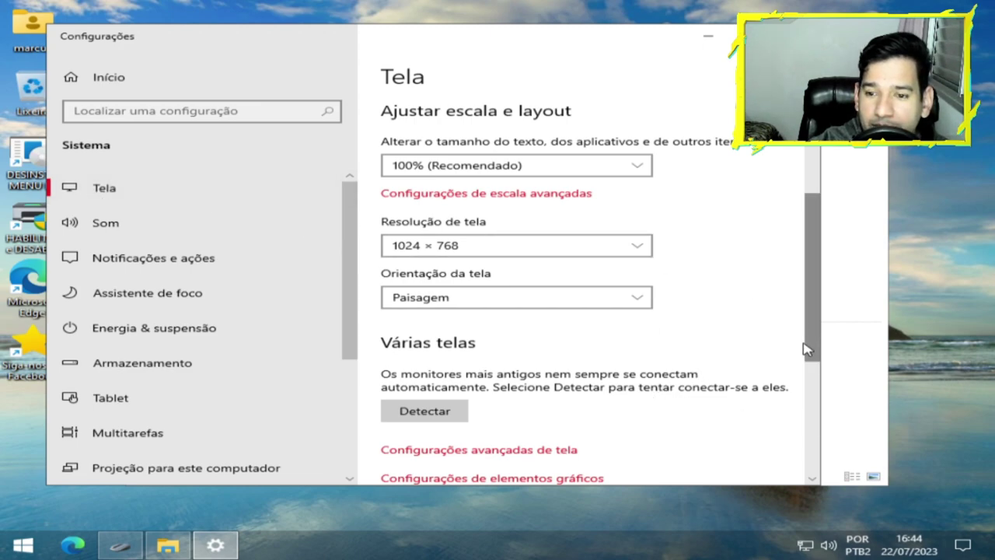
pyautogui.rightClick(920, 304)
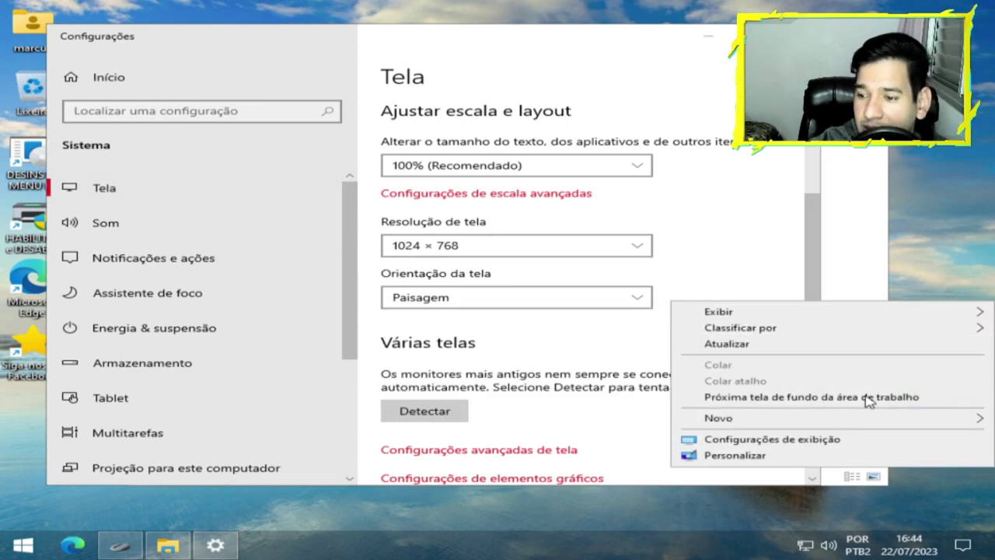
# Step: In Personalização > Temas, apply the orange abstract Windows theme
pyautogui.click(715, 459)
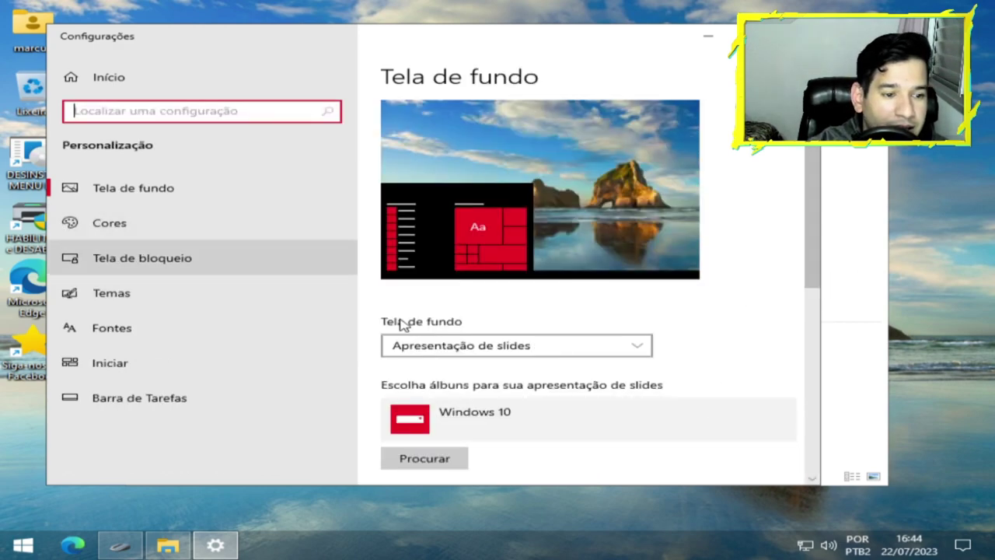
pyautogui.moveTo(815, 278); pyautogui.dragTo(795, 422)
pyautogui.click(78, 300)
pyautogui.moveTo(812, 209); pyautogui.dragTo(795, 382)
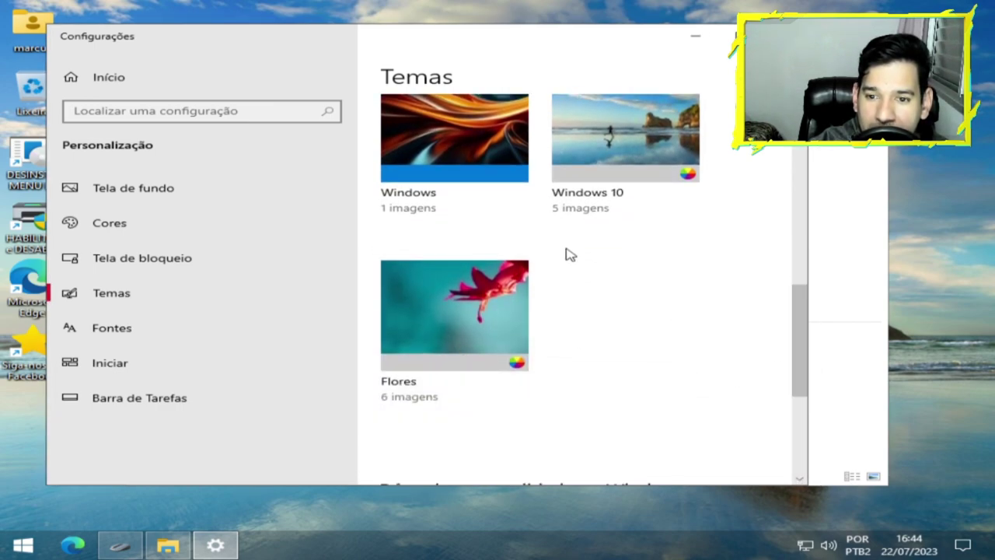
pyautogui.click(528, 174)
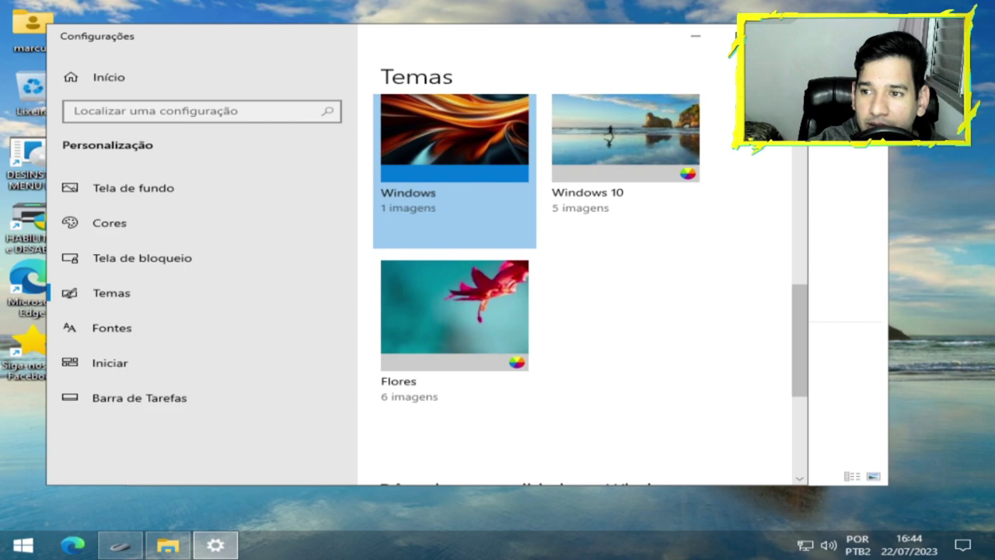
# Step: Try the blue Windows theme, then switch back to the orange abstract one
pyautogui.scroll(10, 790, 318)
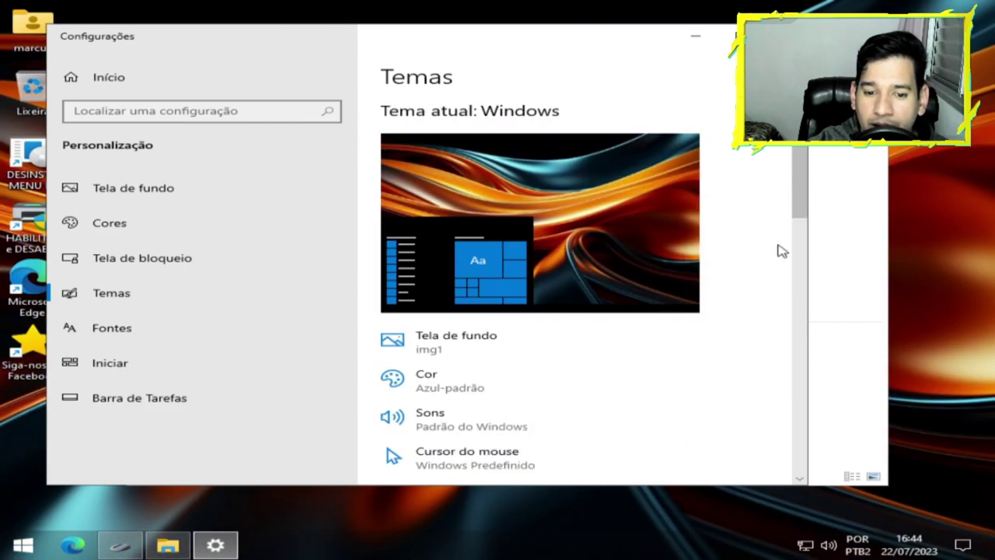
pyautogui.moveTo(803, 196); pyautogui.dragTo(795, 293)
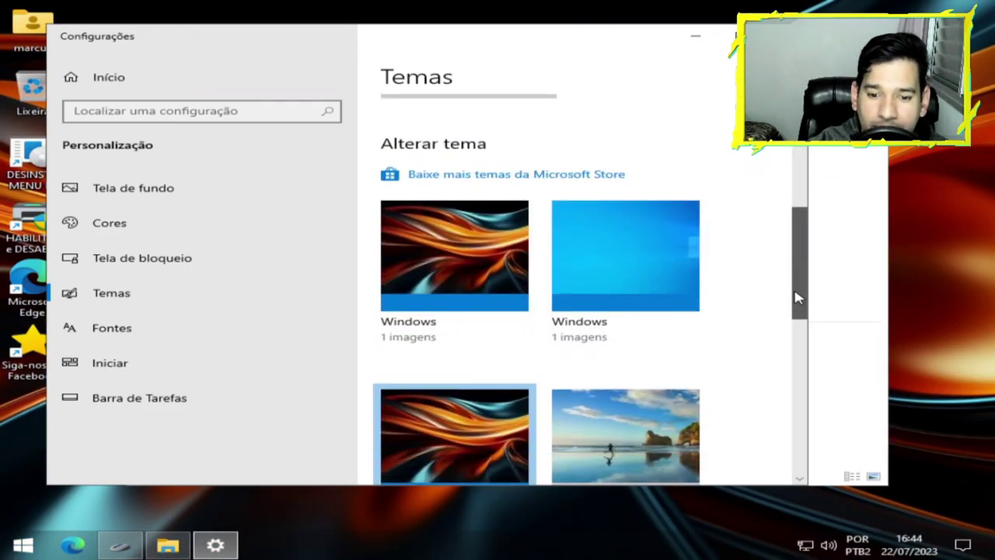
pyautogui.click(449, 246)
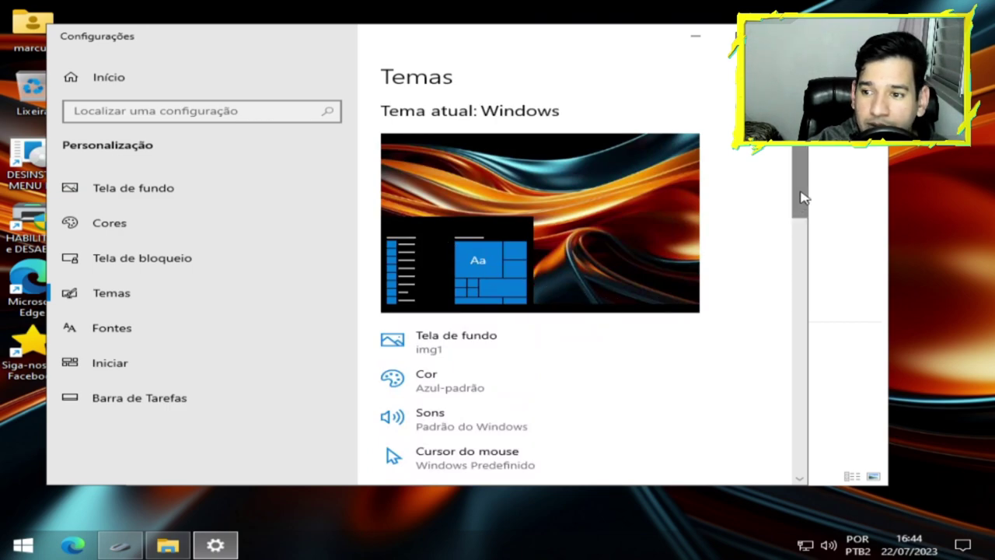
pyautogui.moveTo(803, 198); pyautogui.dragTo(744, 295)
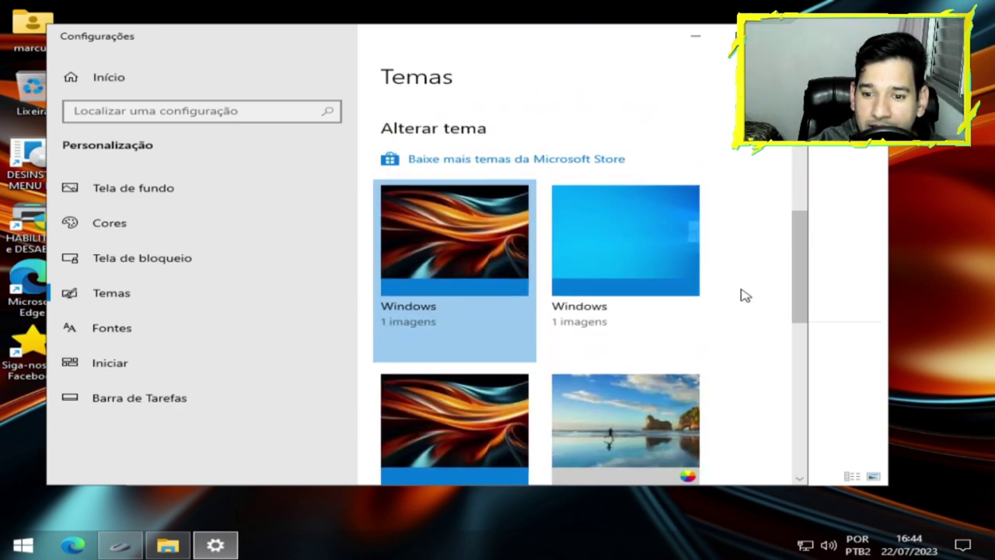
pyautogui.click(634, 252)
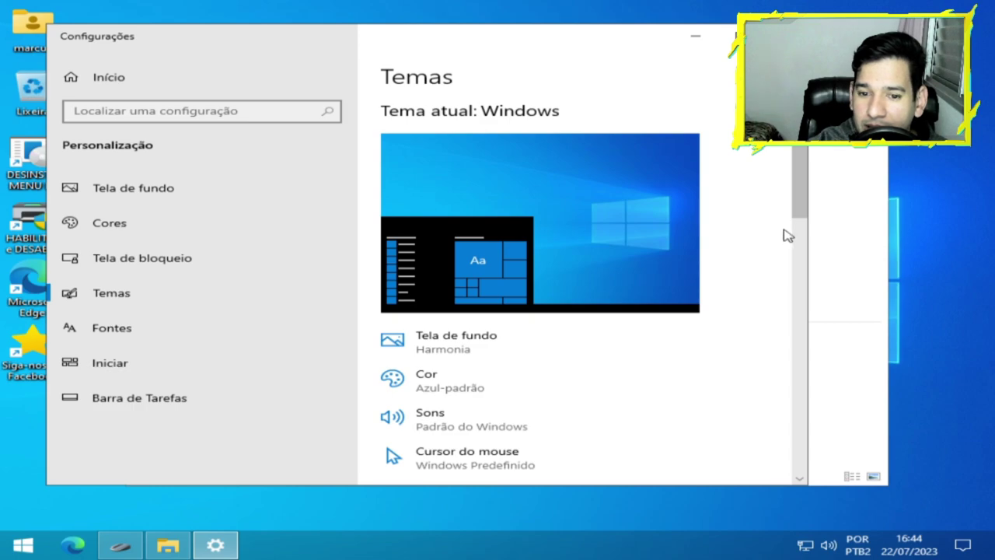
pyautogui.moveTo(801, 209); pyautogui.dragTo(783, 358)
pyautogui.click(440, 260)
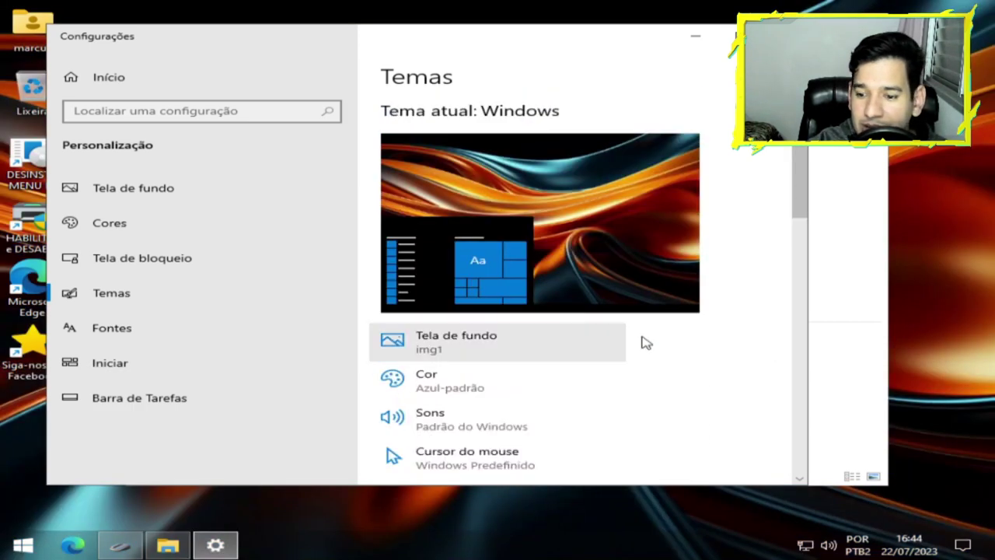
# Step: Close File Explorer, the Settings window and the Mouse Properties dialog
pyautogui.click(862, 331)
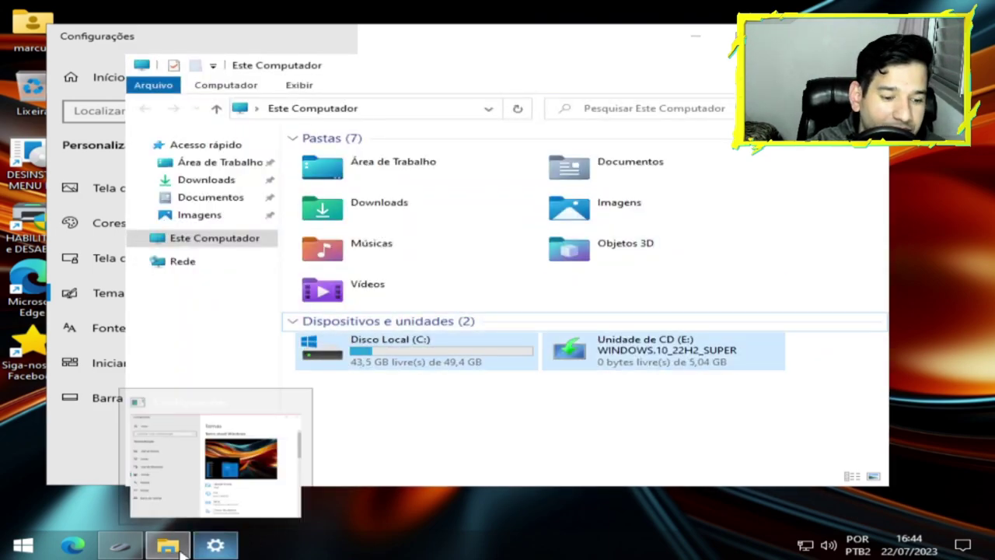
pyautogui.click(17, 550)
pyautogui.click(17, 550)
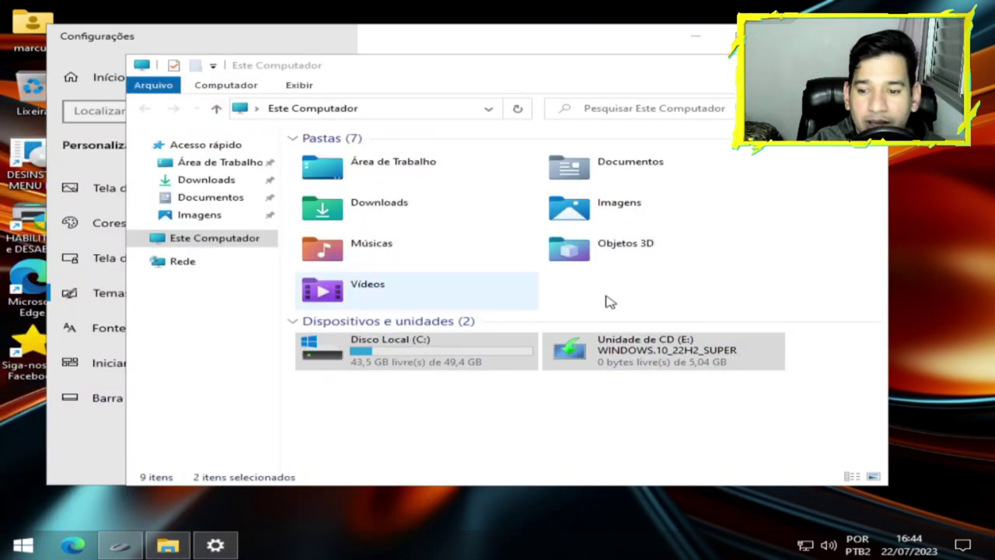
pyautogui.hotkey('alt', 'F4')
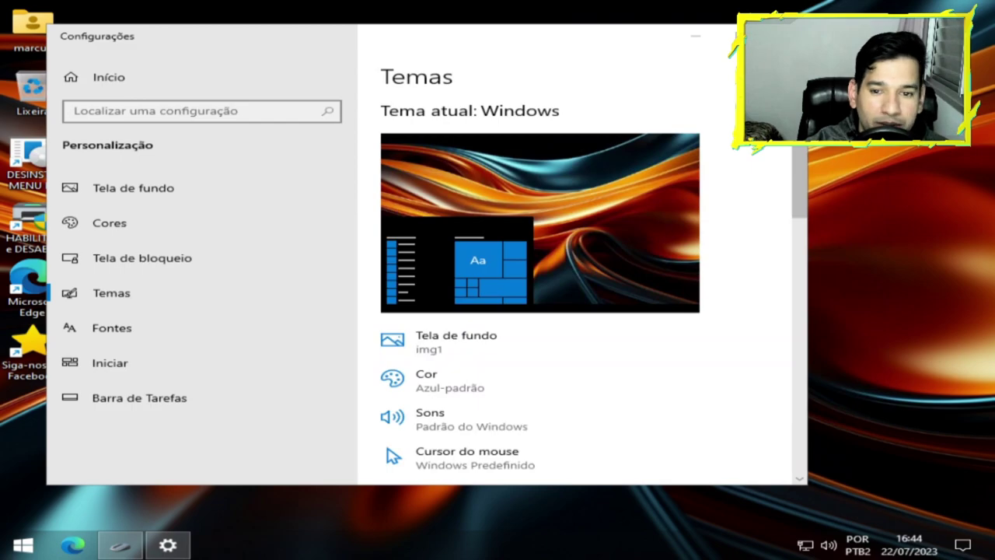
pyautogui.hotkey('alt', 'F4')
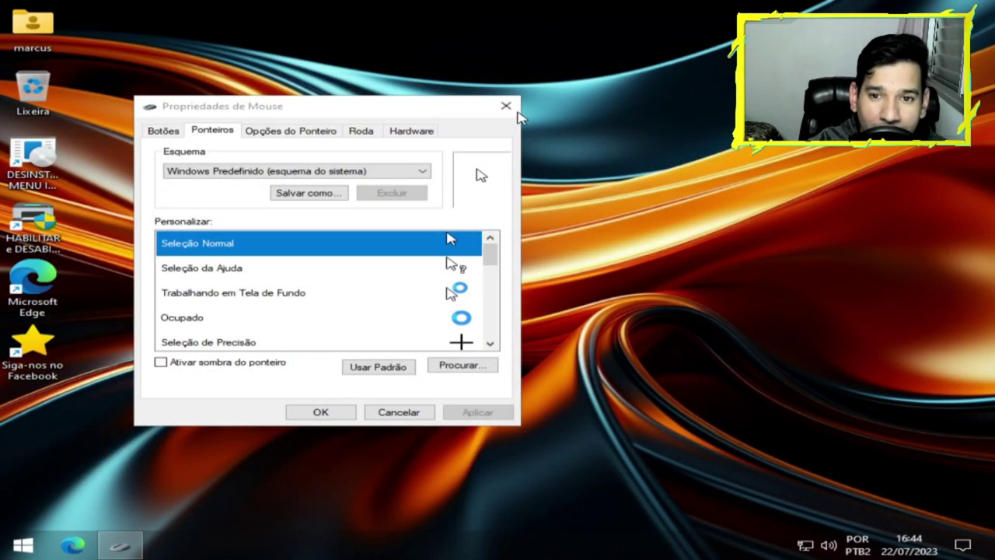
pyautogui.click(515, 107)
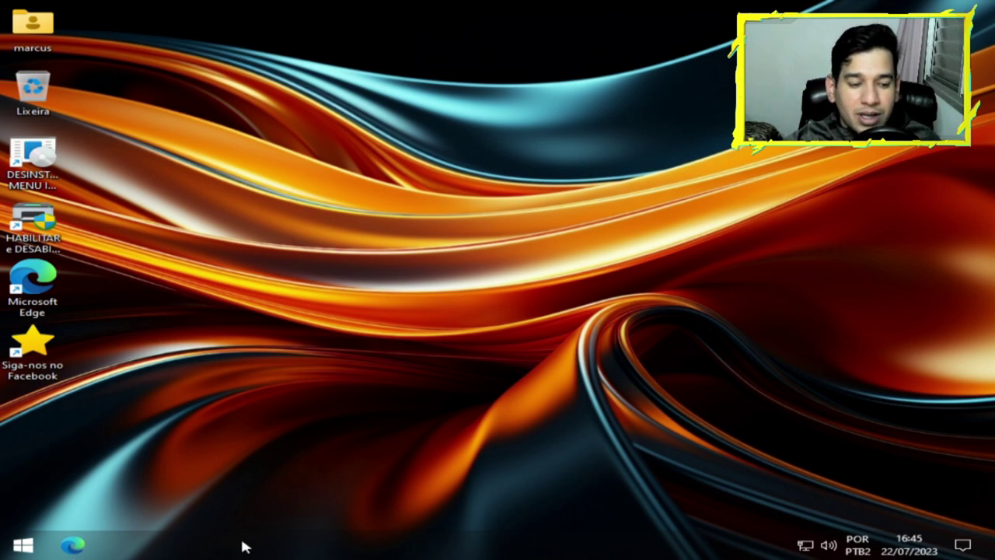
# Step: Open Task Manager on the Processos tab, then launch Microsoft Edge from the taskbar
pyautogui.rightClick(145, 544)
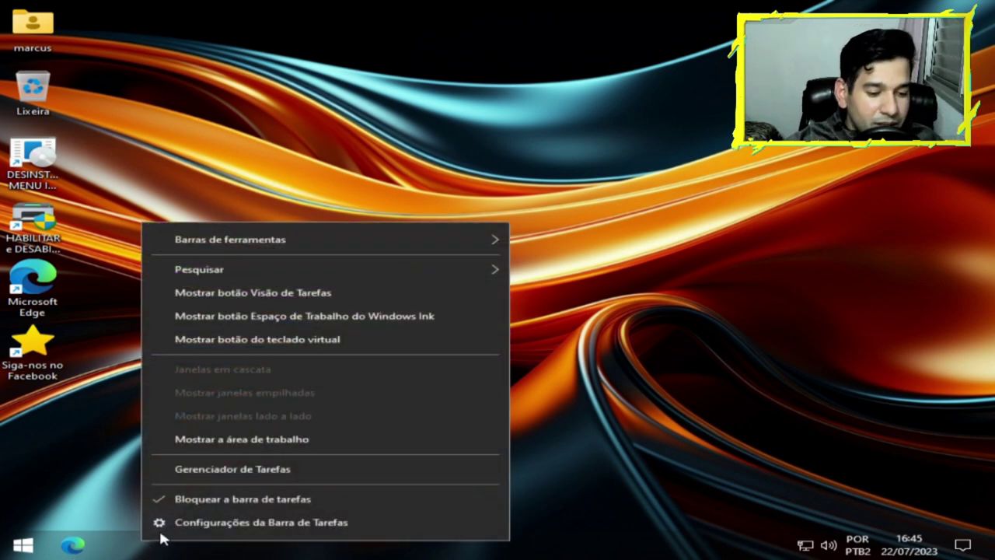
pyautogui.click(230, 470)
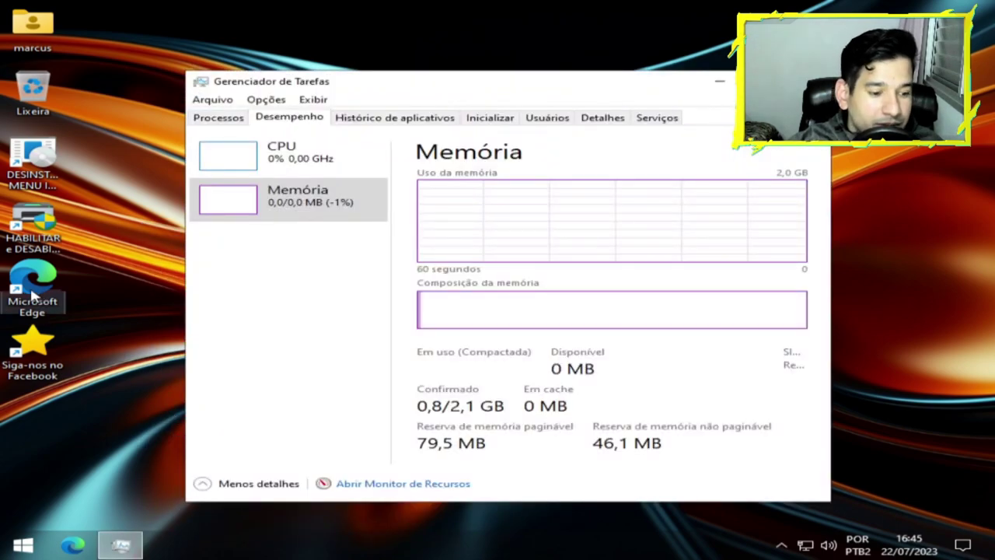
pyautogui.click(220, 119)
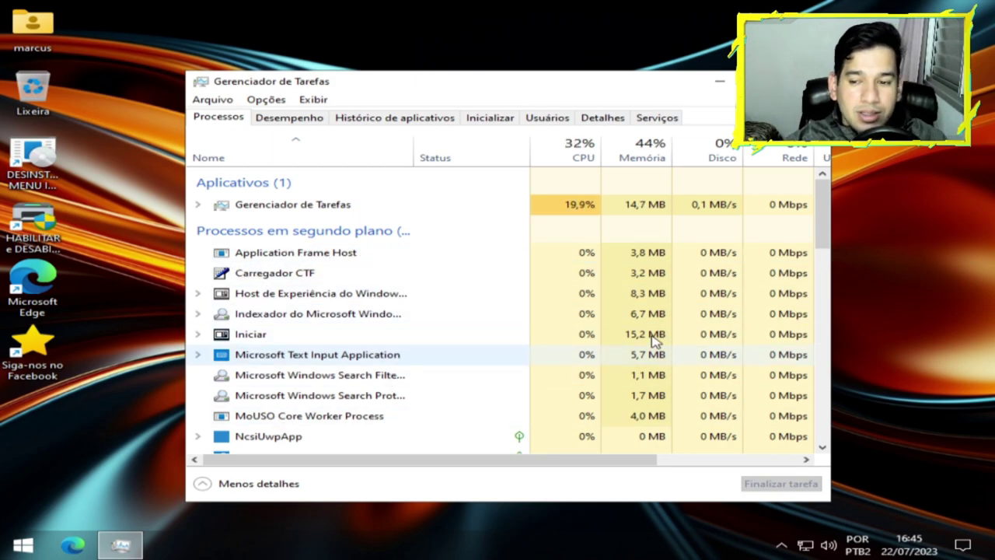
pyautogui.moveTo(816, 237); pyautogui.dragTo(823, 339)
pyautogui.moveTo(816, 269); pyautogui.dragTo(814, 223)
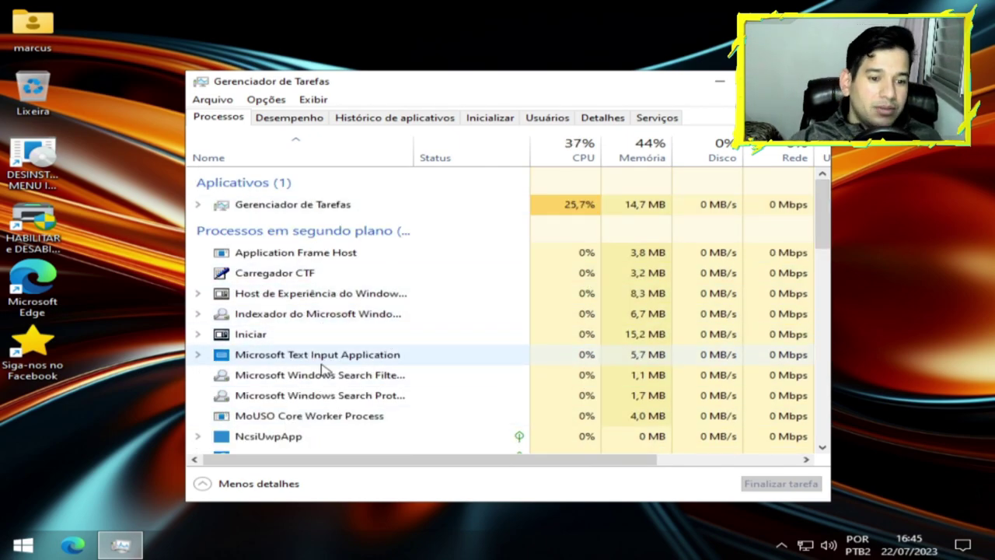
pyautogui.click(73, 546)
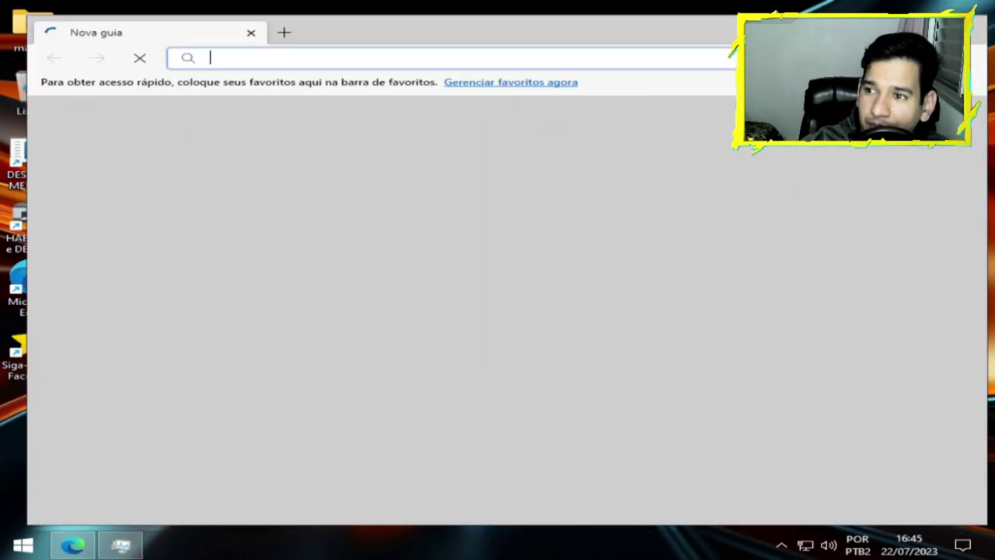
# Step: Close Microsoft Edge with Task Manager in view alongside it
pyautogui.click(122, 544)
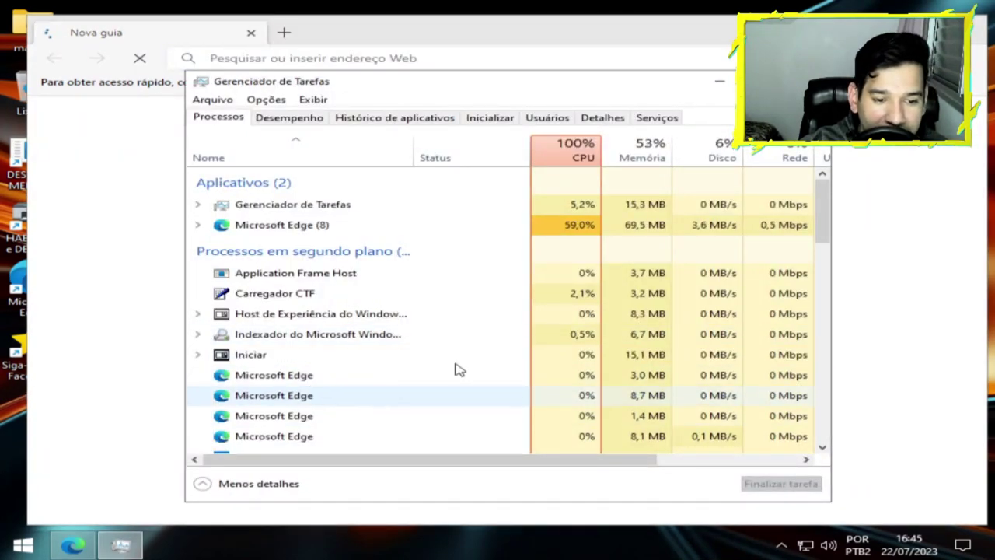
pyautogui.click(981, 35)
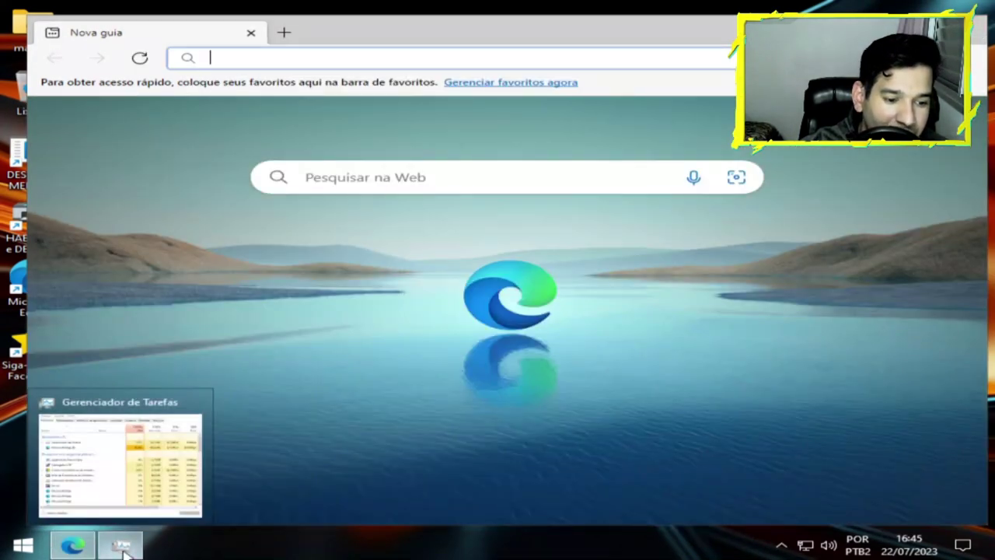
pyautogui.click(122, 548)
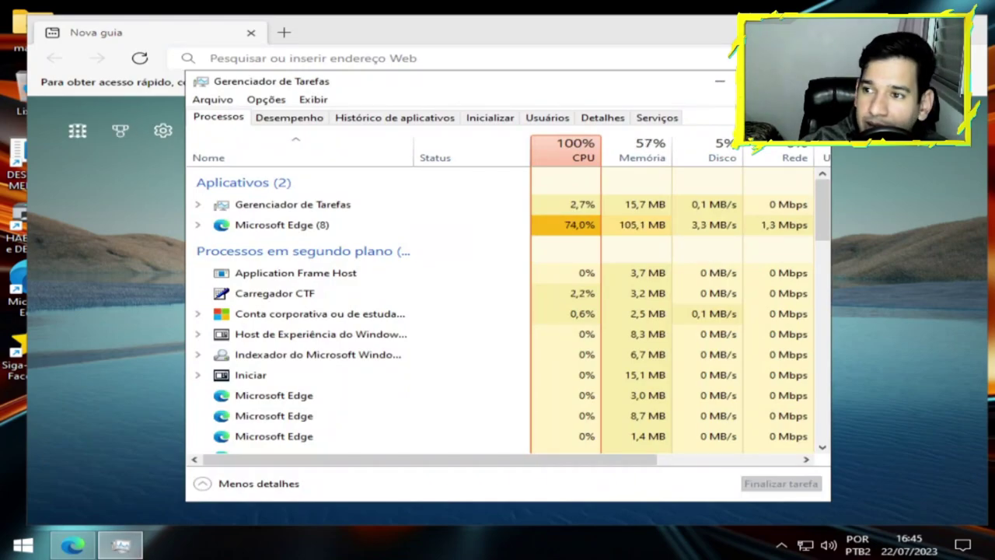
pyautogui.click(972, 37)
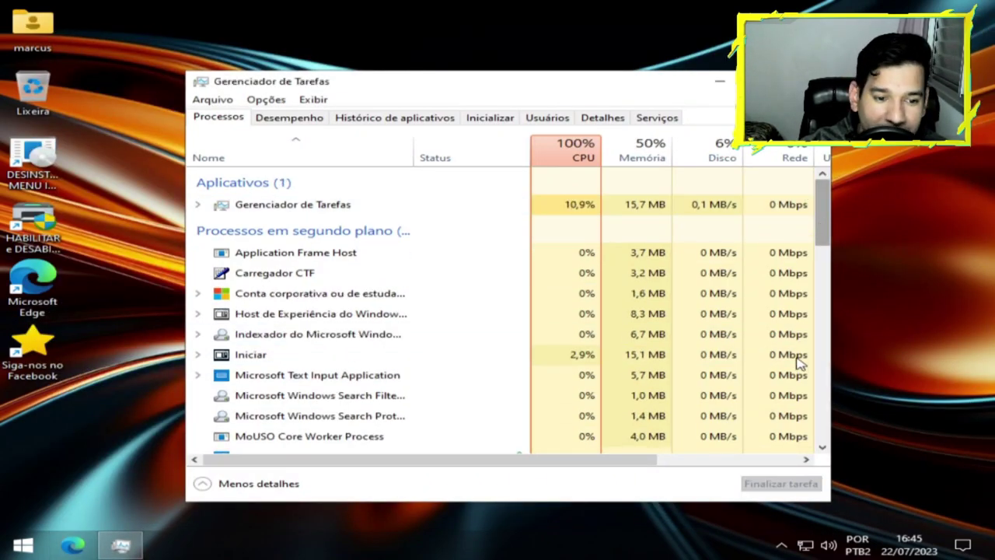
# Step: Confirm no Edge processes remain, expanding the Gerenciador de Tarefas entry, then close Task Manager
pyautogui.scroll(-15, 801, 361)
pyautogui.scroll(15, 802, 233)
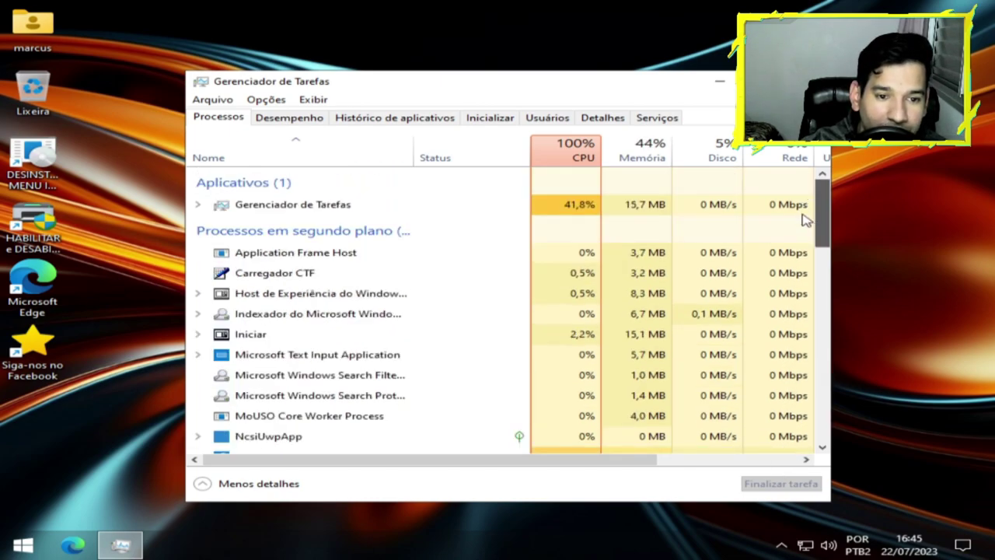
pyautogui.click(200, 205)
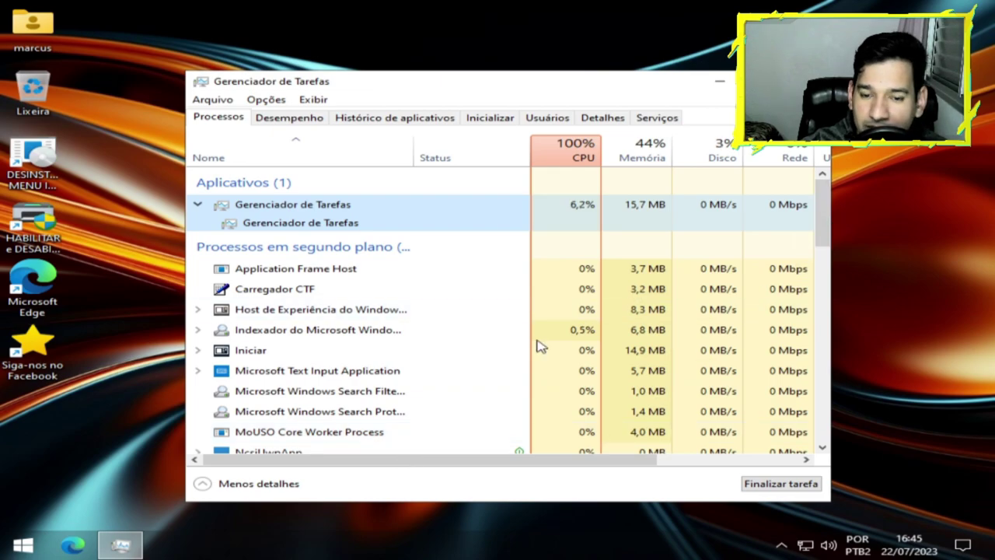
pyautogui.hotkey('alt', 'F4')
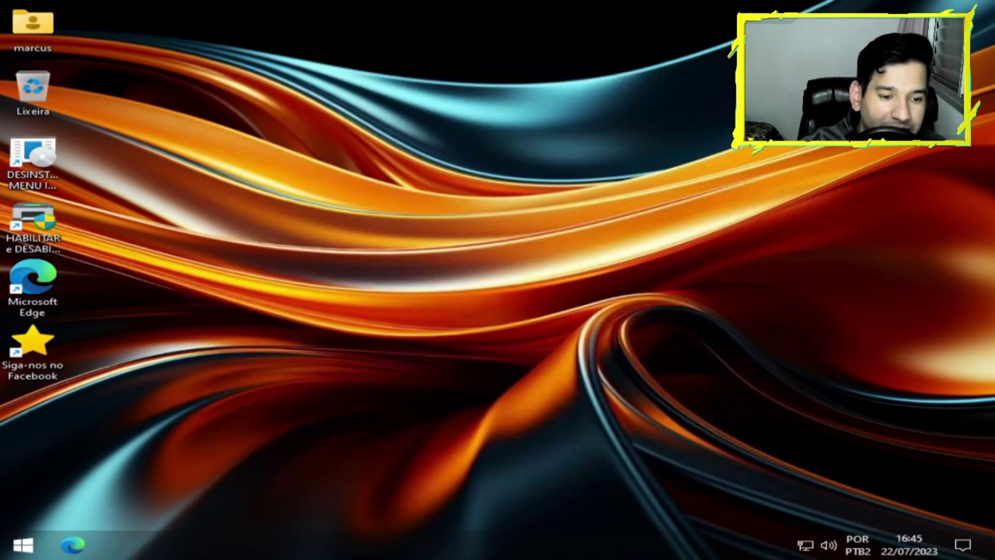